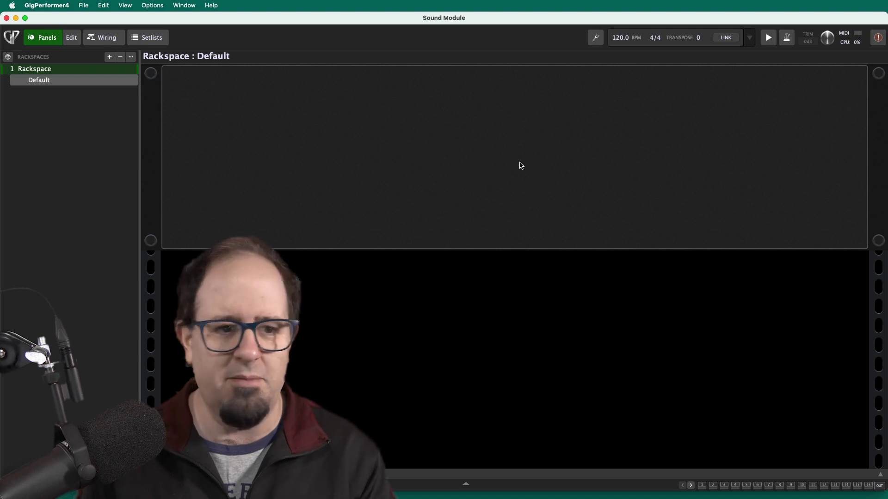
- Check the enabled MIDI ports under Audio Setup's Global MIDI and MIDI Ports tabs, then close the options
{"action": "left_click", "coordinate": [160, 5]}
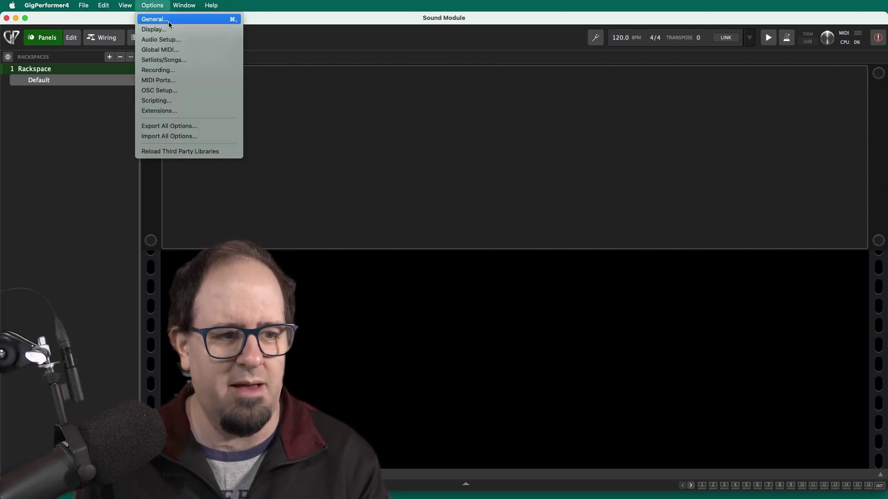
{"action": "left_click", "coordinate": [180, 40]}
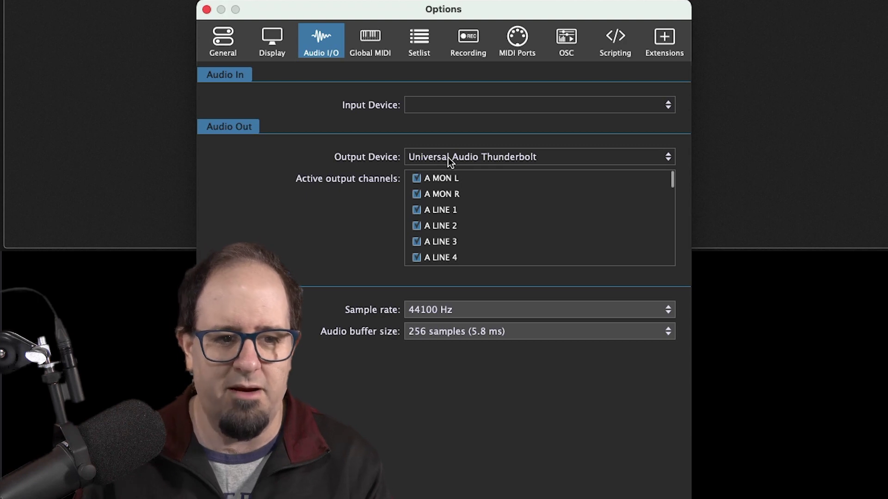
{"action": "left_click", "coordinate": [377, 43]}
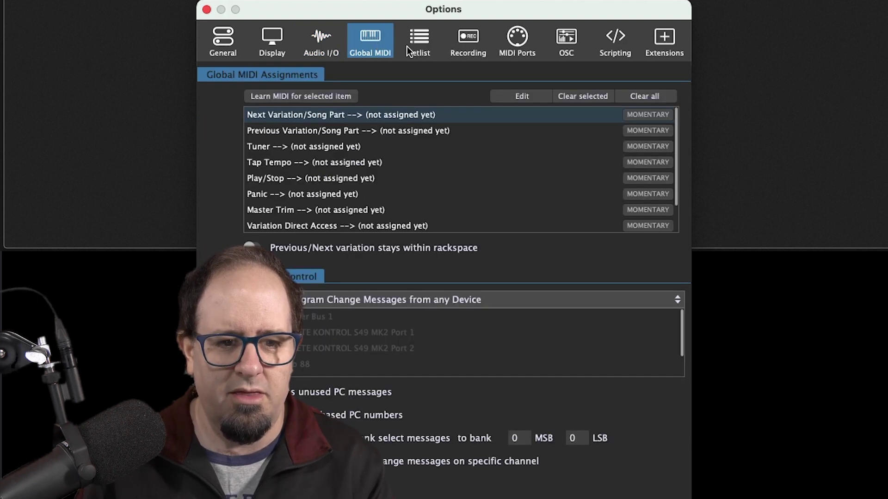
{"action": "left_click", "coordinate": [504, 44]}
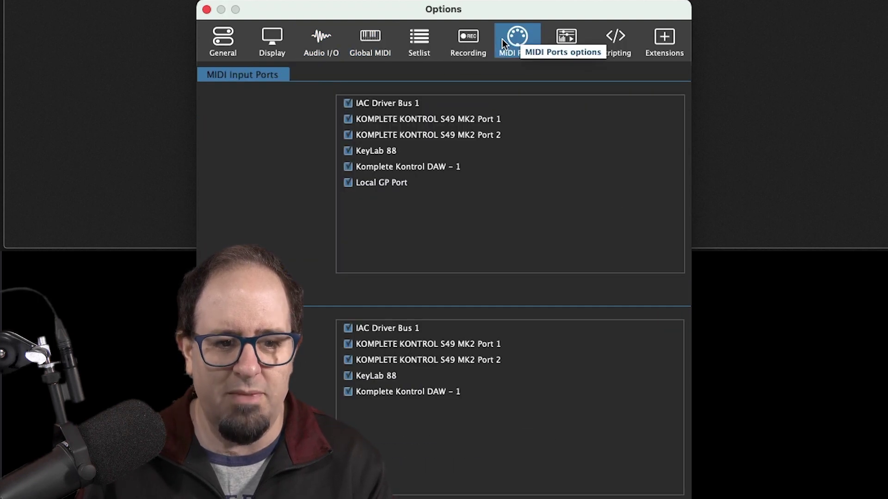
{"action": "left_click", "coordinate": [206, 10]}
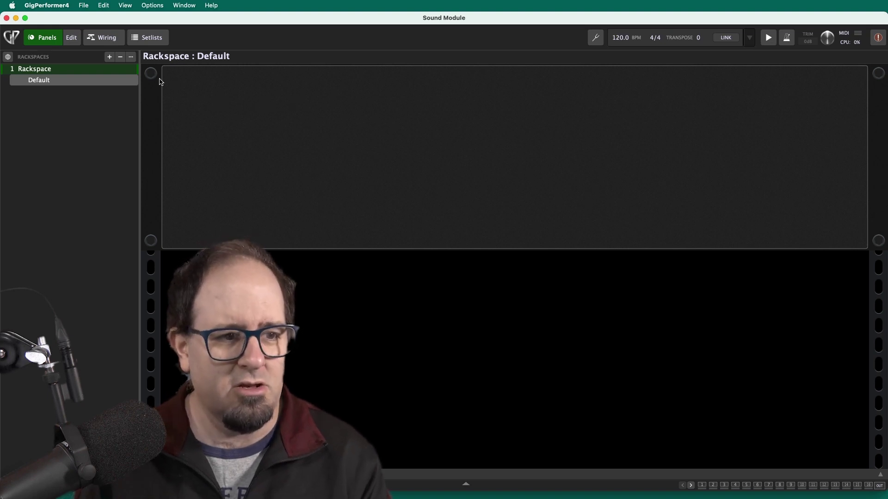
- Switch to the wiring view showing the Audio In and Audio Out blocks
{"action": "left_click", "coordinate": [110, 40]}
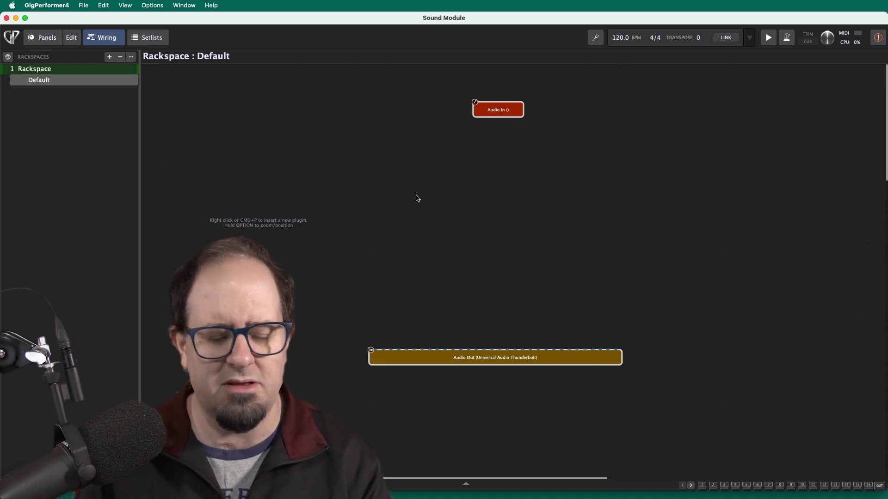
- Insert a MIDI In (OMNI) block from MIDI Inputs, close its editor, and drag it under Audio In
{"action": "right_click", "coordinate": [405, 160]}
{"action": "mouse_move", "coordinate": [439, 210]}
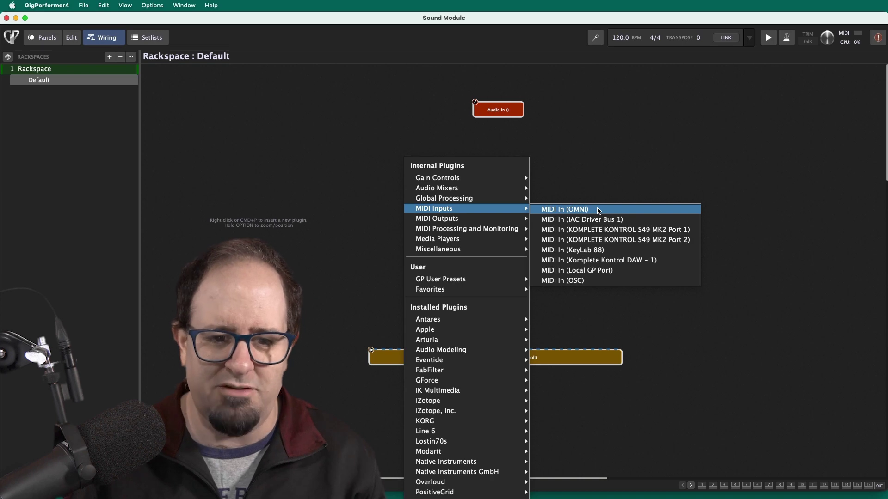
{"action": "left_click", "coordinate": [599, 210]}
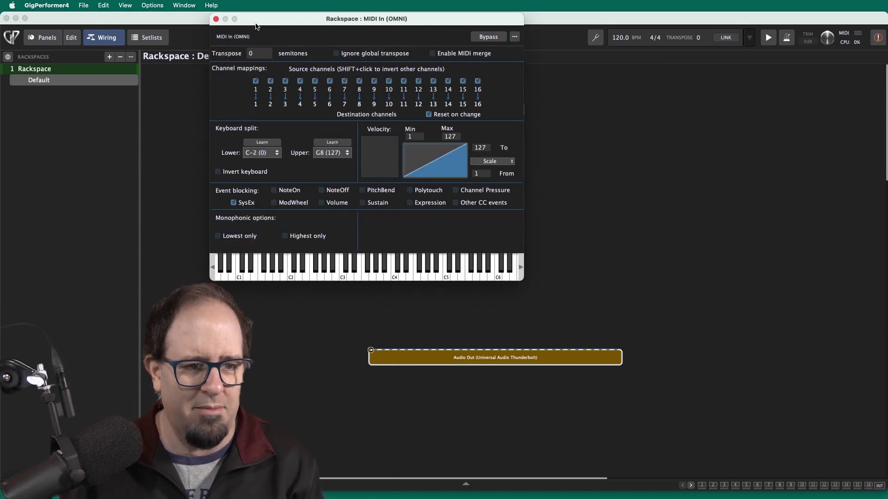
{"action": "left_click_drag", "start_coordinate": [256, 23], "coordinate": [313, 94]}
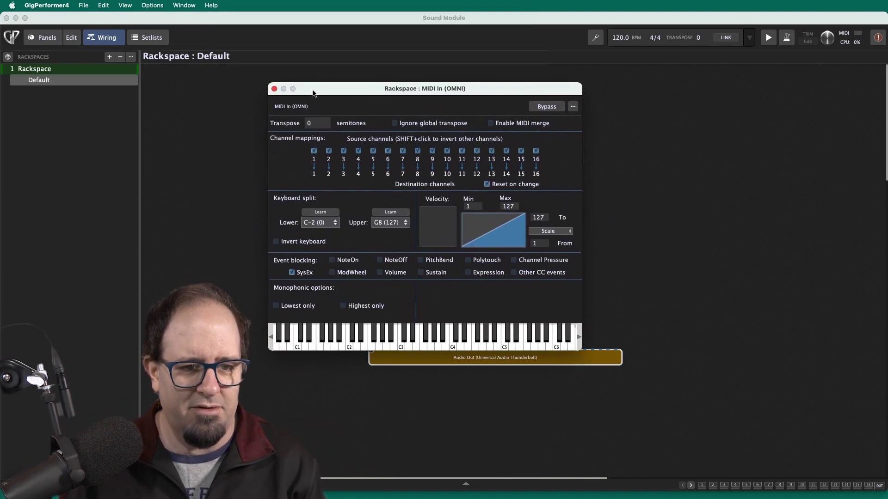
{"action": "left_click", "coordinate": [274, 89]}
{"action": "left_click_drag", "start_coordinate": [416, 161], "coordinate": [506, 168]}
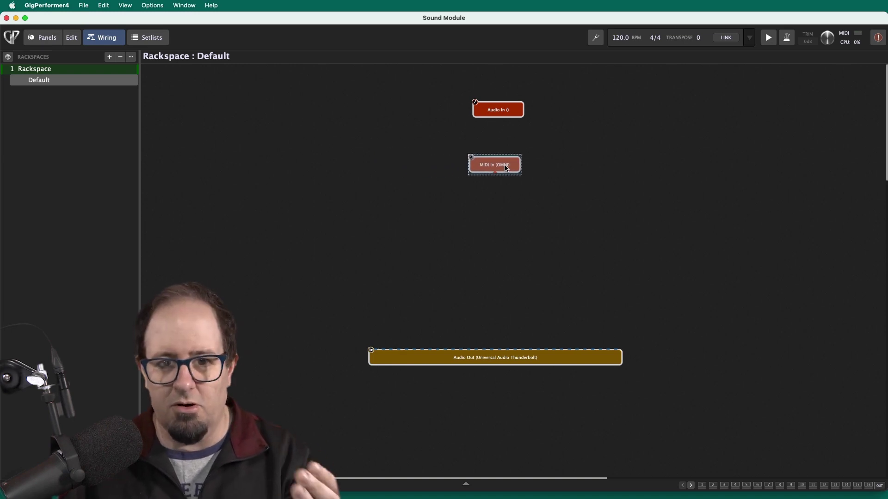
{"action": "left_click", "coordinate": [505, 212]}
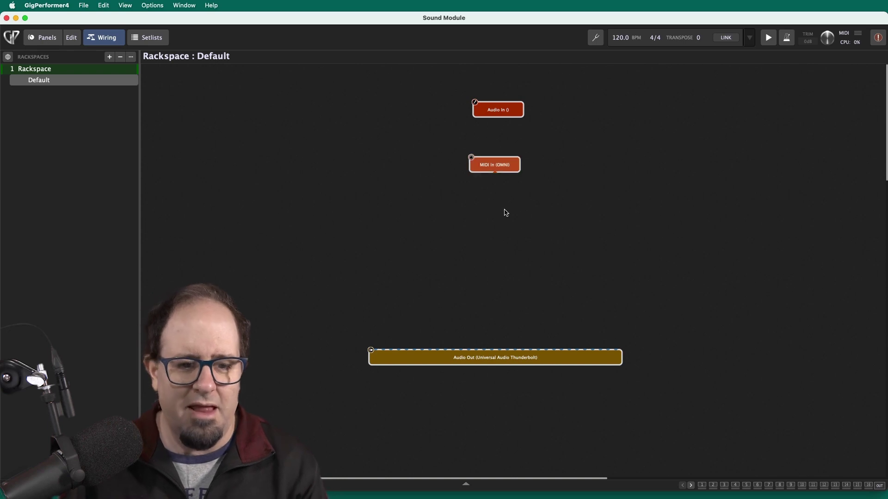
- Insert Arturia Piano V2 from Installed Plugins > Arturia and close its plugin window
{"action": "right_click", "coordinate": [466, 224]}
{"action": "mouse_move", "coordinate": [503, 333]}
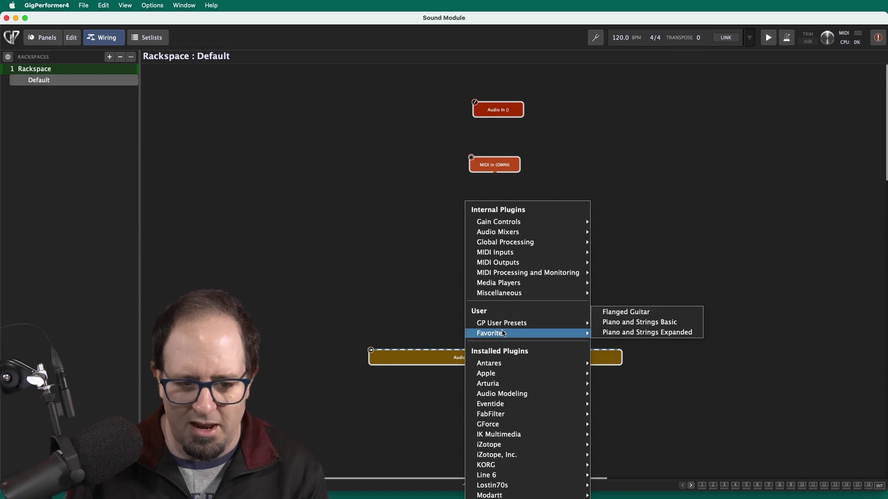
{"action": "mouse_move", "coordinate": [509, 366]}
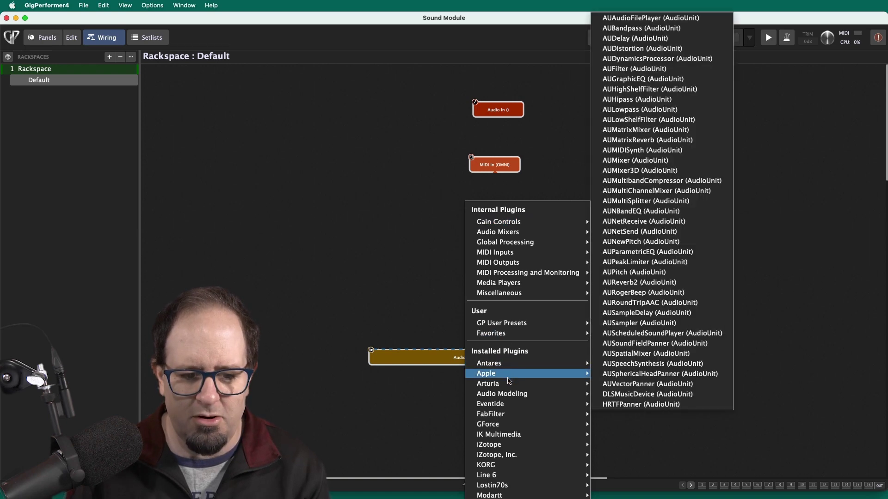
{"action": "mouse_move", "coordinate": [509, 387]}
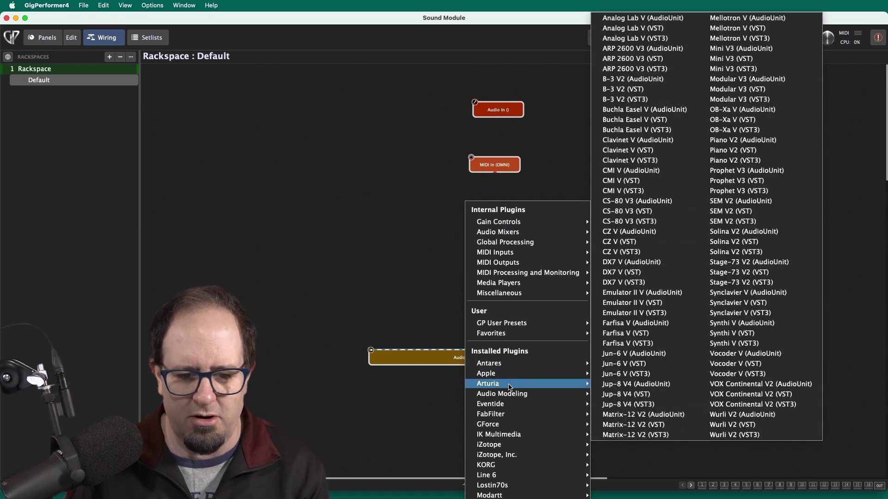
{"action": "left_click", "coordinate": [786, 144]}
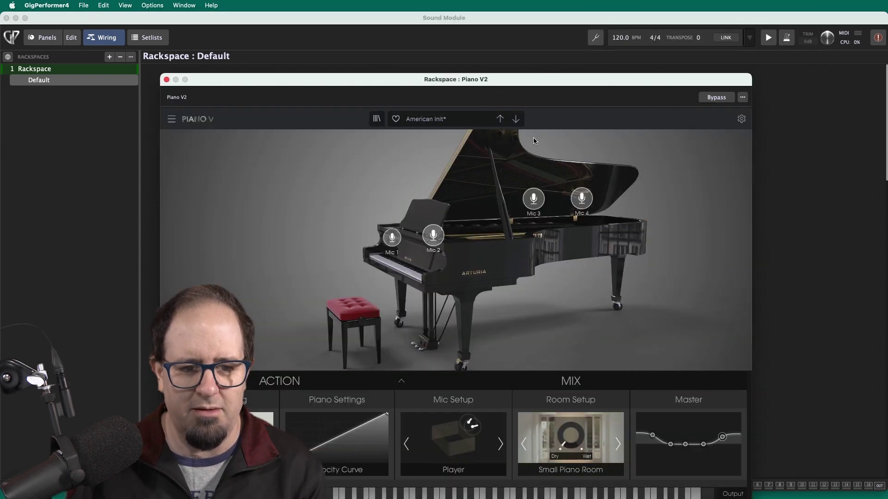
{"action": "left_click_drag", "start_coordinate": [258, 78], "coordinate": [255, 16]}
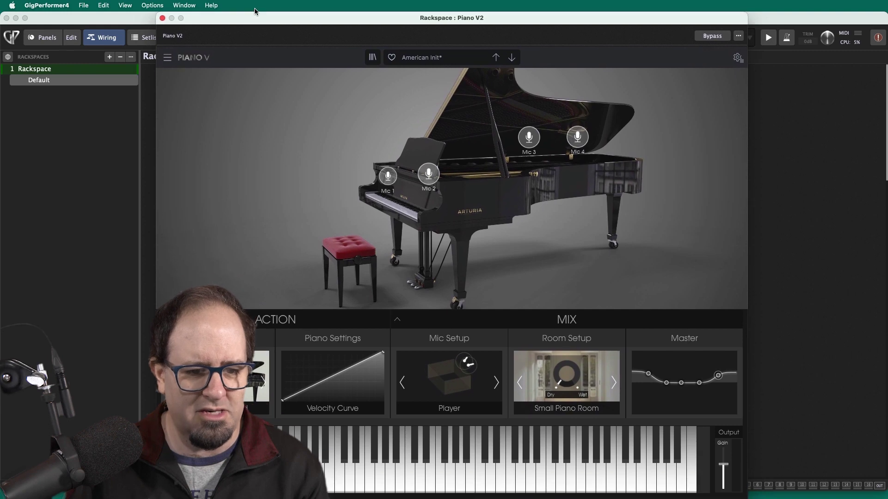
{"action": "left_click", "coordinate": [162, 19]}
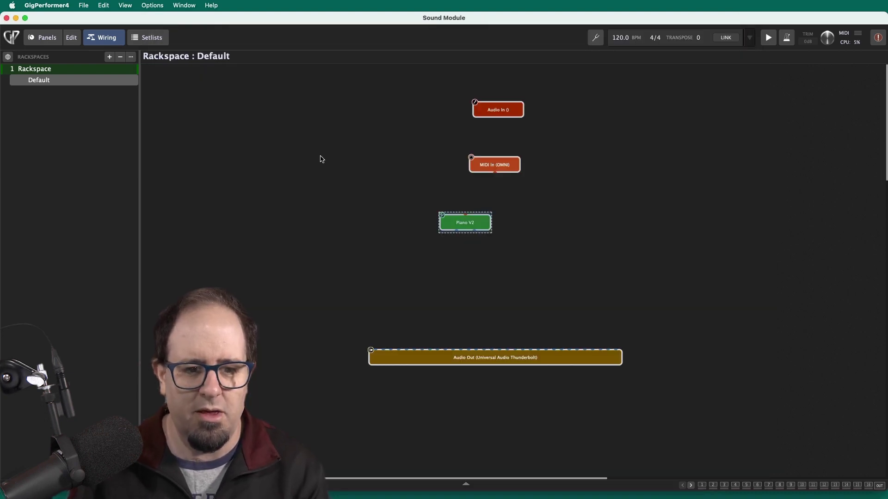
- Connect MIDI In to Piano V2, and Piano V2's two outputs to Audio Out channels 1 and 2
{"action": "left_click_drag", "start_coordinate": [449, 216], "coordinate": [490, 222]}
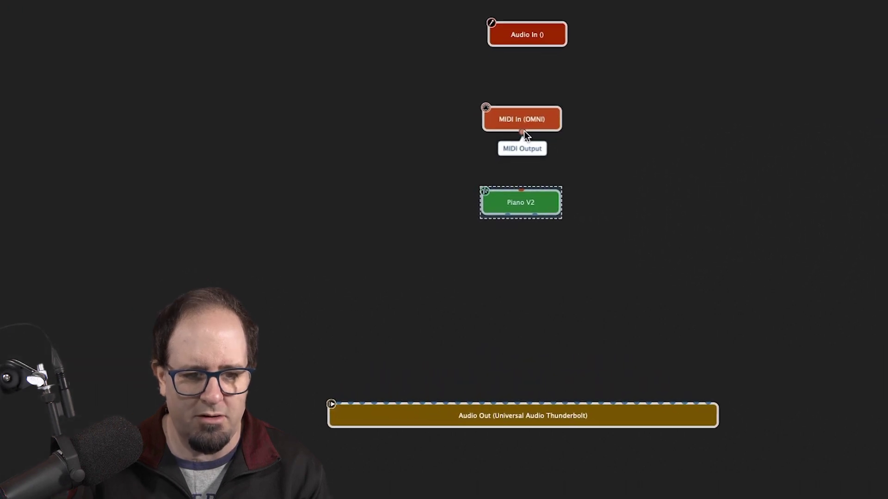
{"action": "left_click", "coordinate": [495, 172]}
{"action": "left_click_drag", "start_coordinate": [526, 132], "coordinate": [524, 177]}
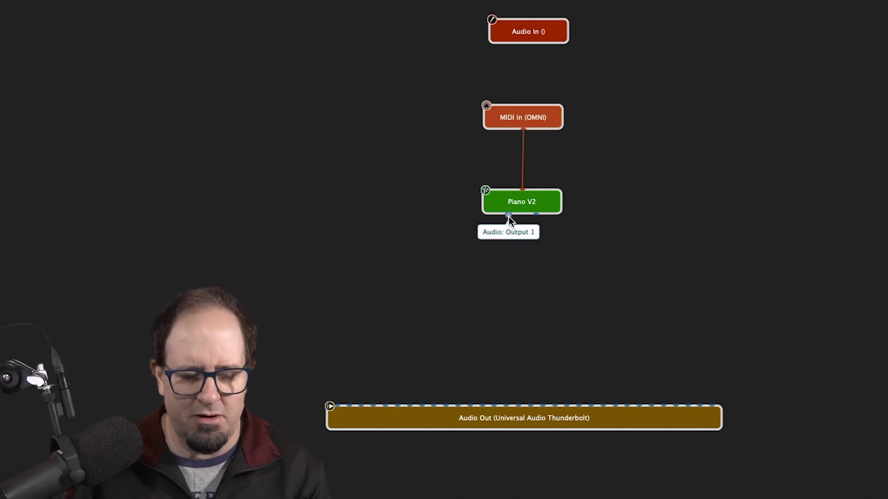
{"action": "left_click_drag", "start_coordinate": [509, 216], "coordinate": [333, 373]}
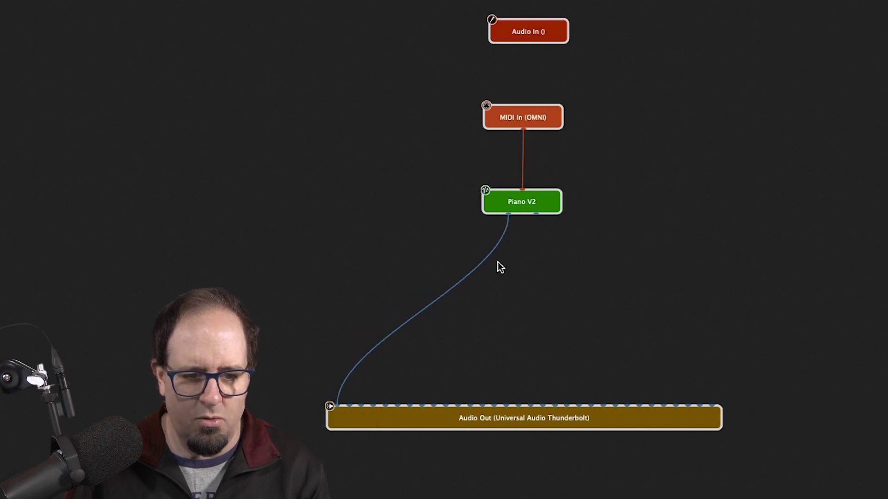
{"action": "left_click_drag", "start_coordinate": [535, 215], "coordinate": [350, 387]}
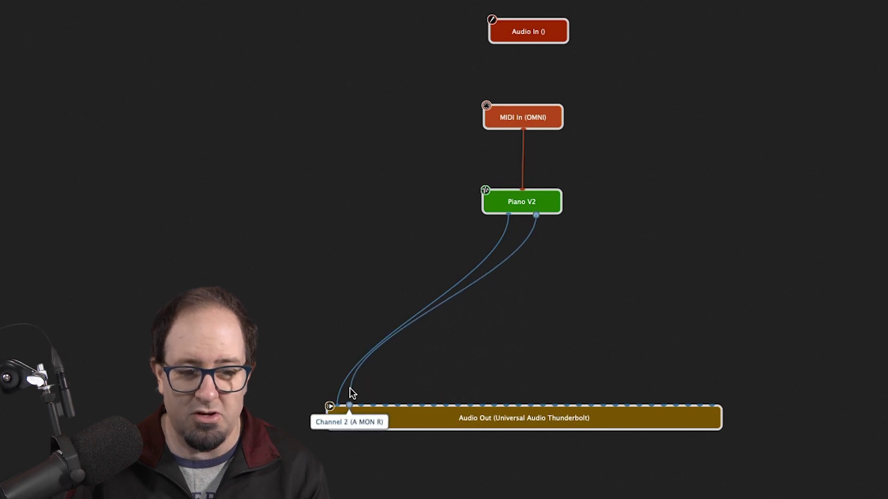
{"action": "left_click_drag", "start_coordinate": [350, 393], "coordinate": [353, 392]}
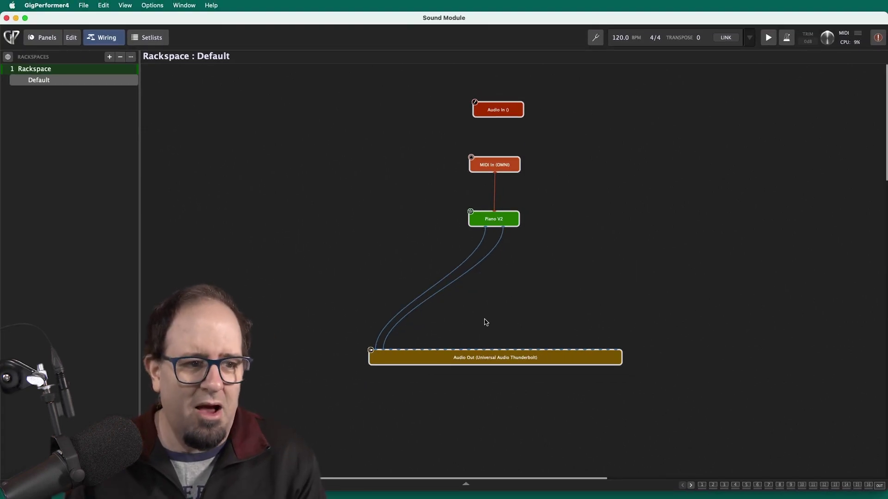
- Rename the first rackspace to Piano
{"action": "right_click", "coordinate": [46, 72]}
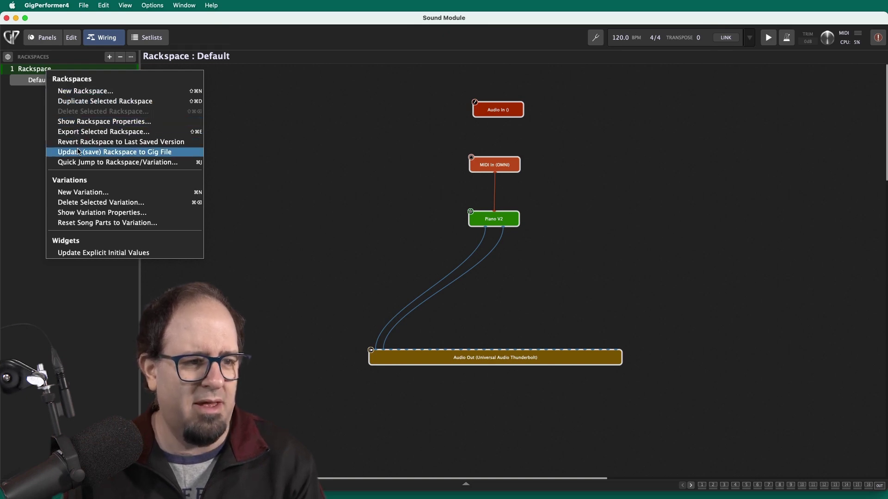
{"action": "left_click", "coordinate": [45, 114]}
{"action": "double_click", "coordinate": [42, 71]}
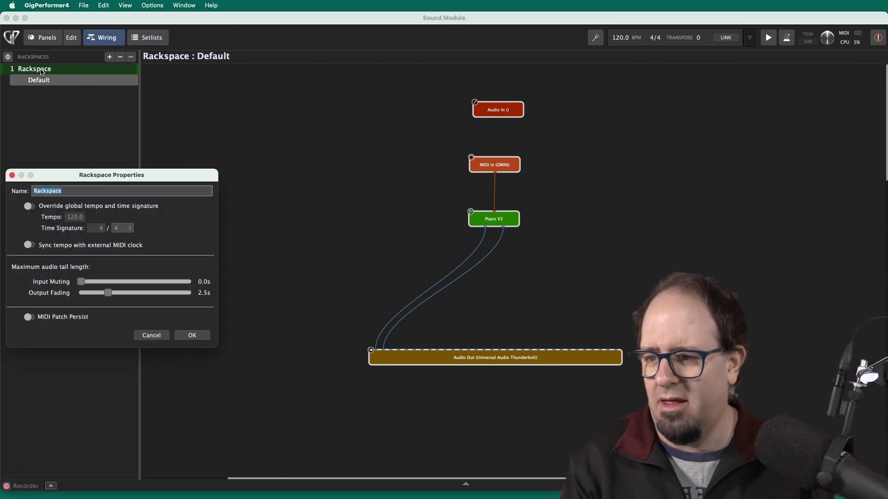
{"action": "type", "text": "Piano"}
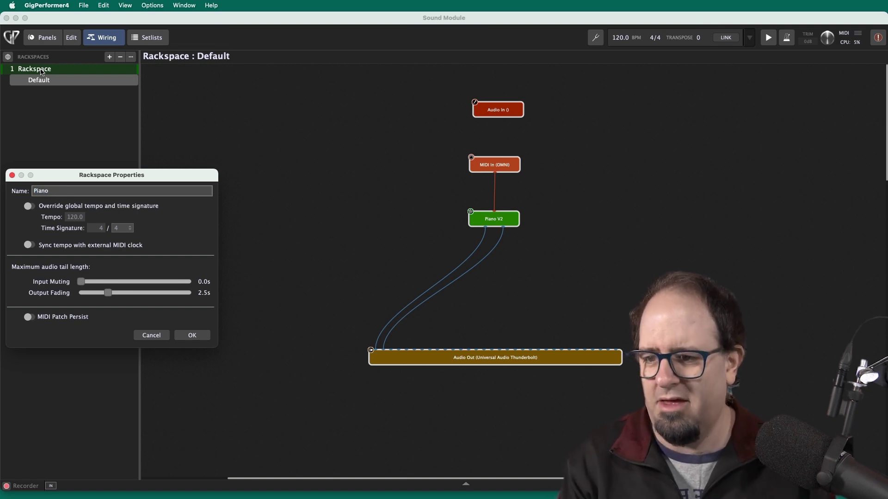
{"action": "left_click", "coordinate": [194, 336]}
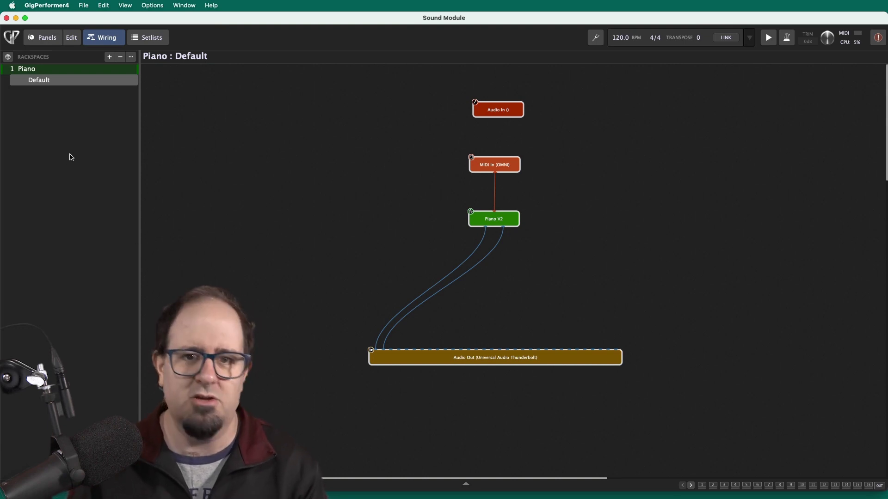
- Add a second rackspace named Strings and place its MIDI In block below Audio In
{"action": "left_click", "coordinate": [111, 58]}
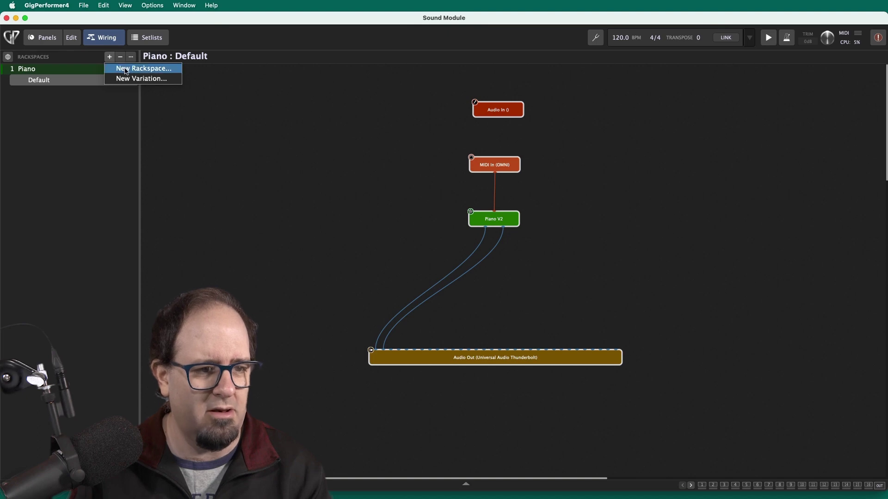
{"action": "left_click", "coordinate": [141, 68]}
{"action": "type", "text": "Strings"}
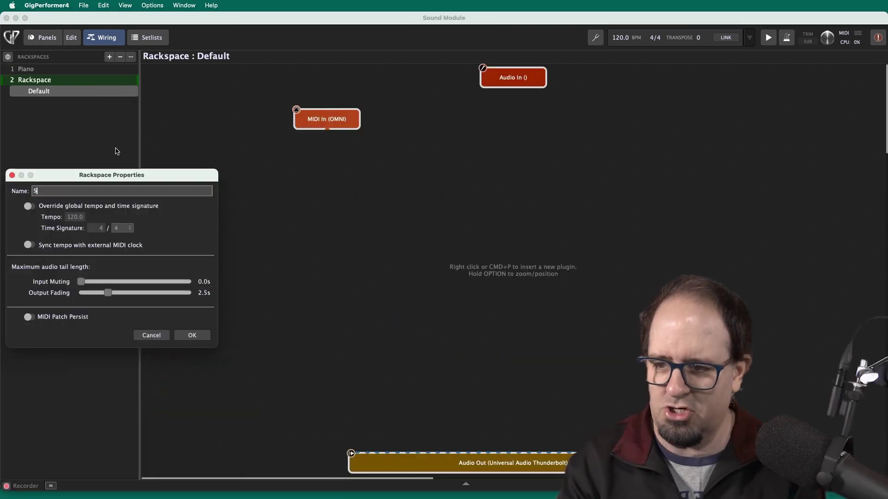
{"action": "left_click", "coordinate": [192, 335]}
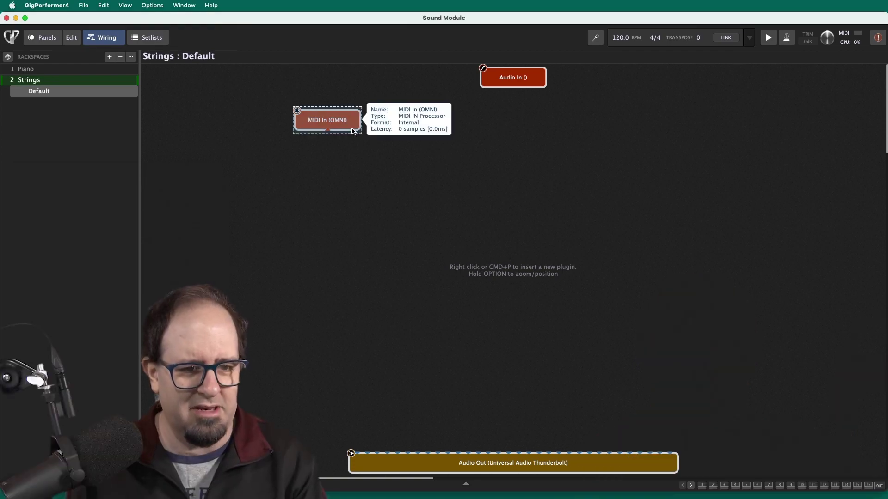
{"action": "left_click_drag", "start_coordinate": [347, 126], "coordinate": [529, 159]}
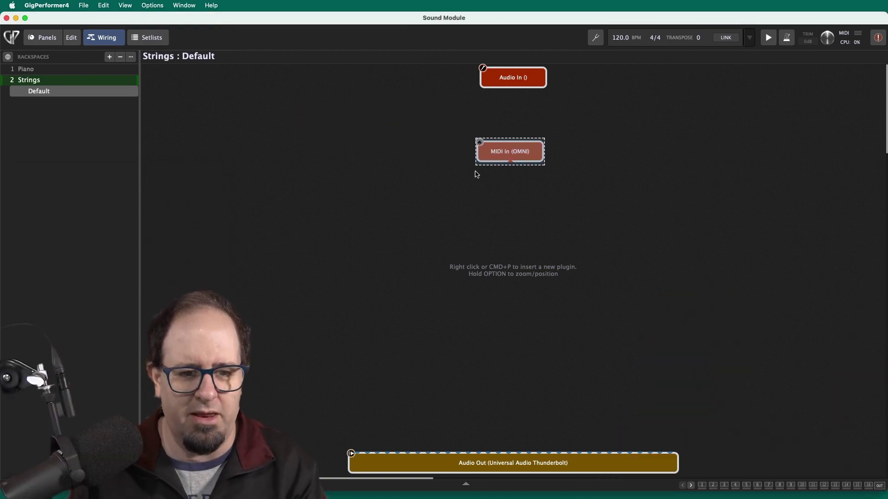
{"action": "left_click", "coordinate": [442, 183]}
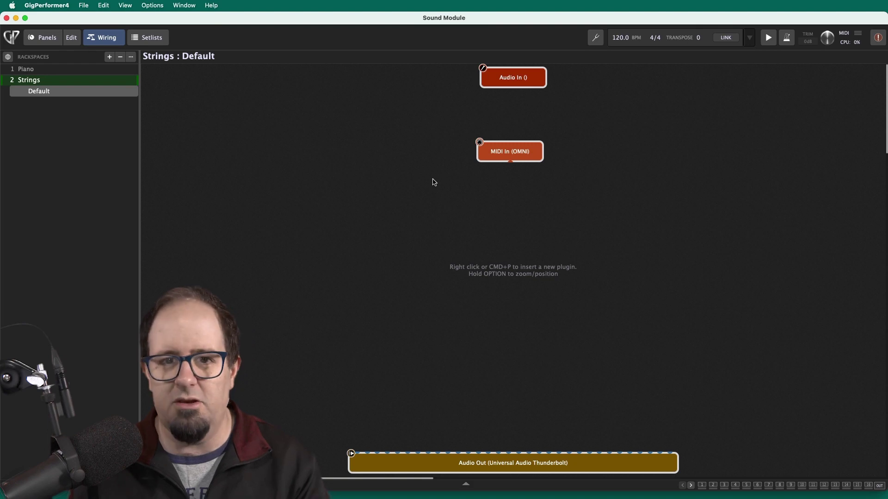
- Insert Kontakt (AudioUnit) and load Session Strings Pro 2's Ensemble - Modern.nki
{"action": "right_click", "coordinate": [472, 229]}
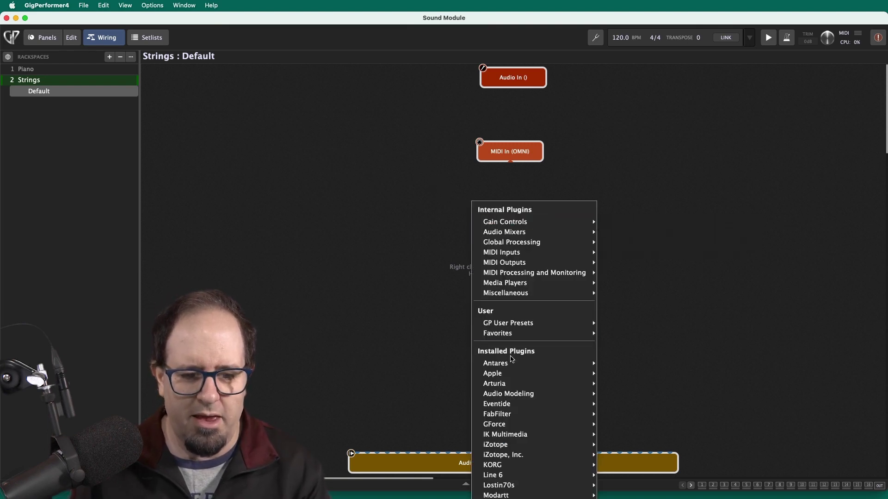
{"action": "mouse_move", "coordinate": [513, 386]}
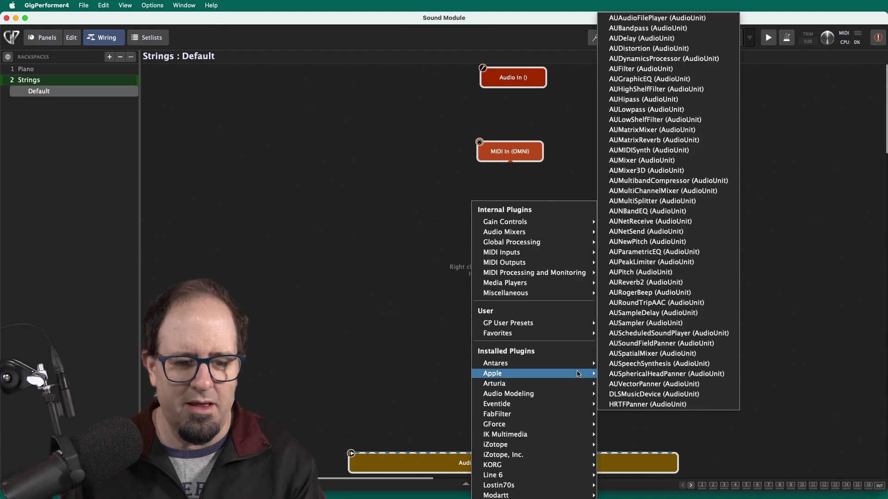
{"action": "mouse_move", "coordinate": [559, 409]}
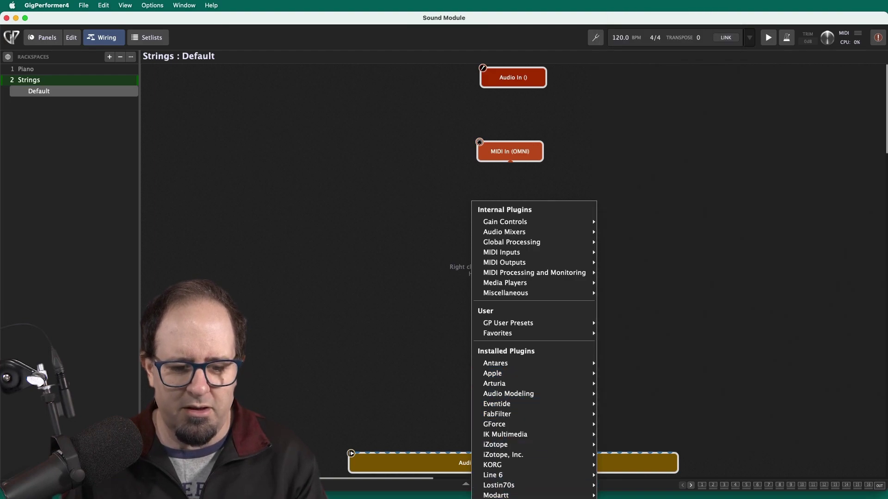
{"action": "mouse_move", "coordinate": [532, 493]}
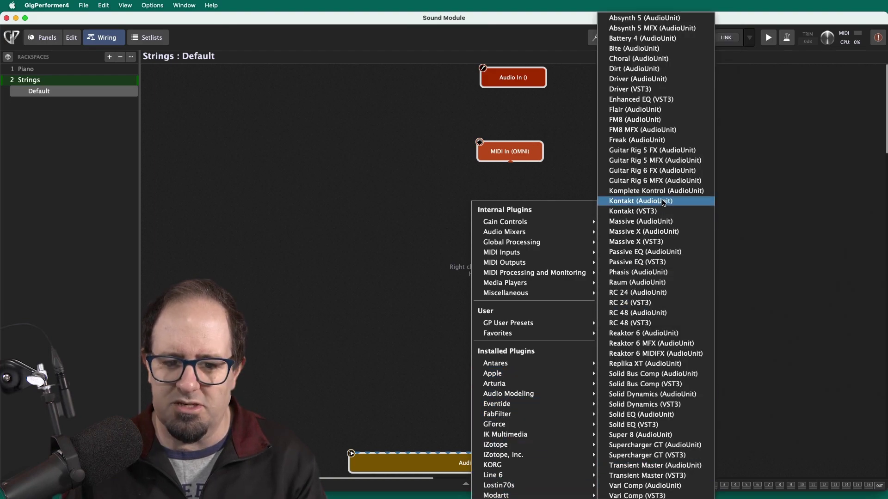
{"action": "key", "text": "Left"}
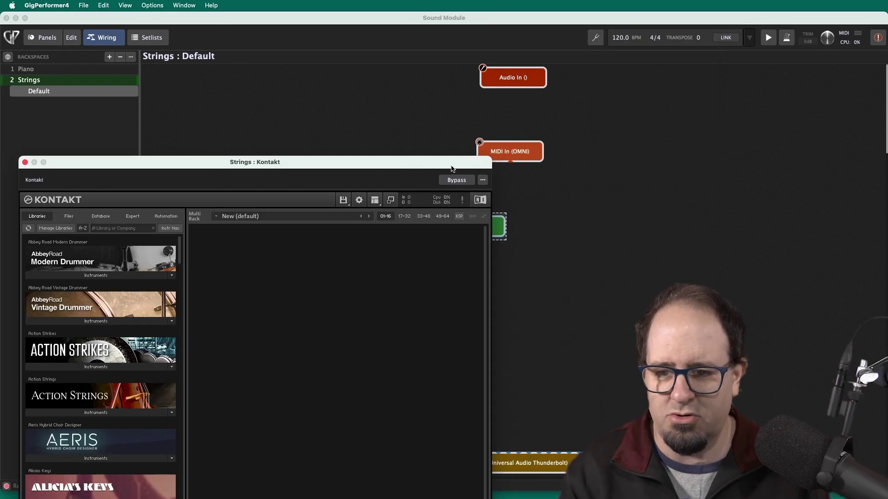
{"action": "left_click_drag", "start_coordinate": [452, 169], "coordinate": [627, 47]}
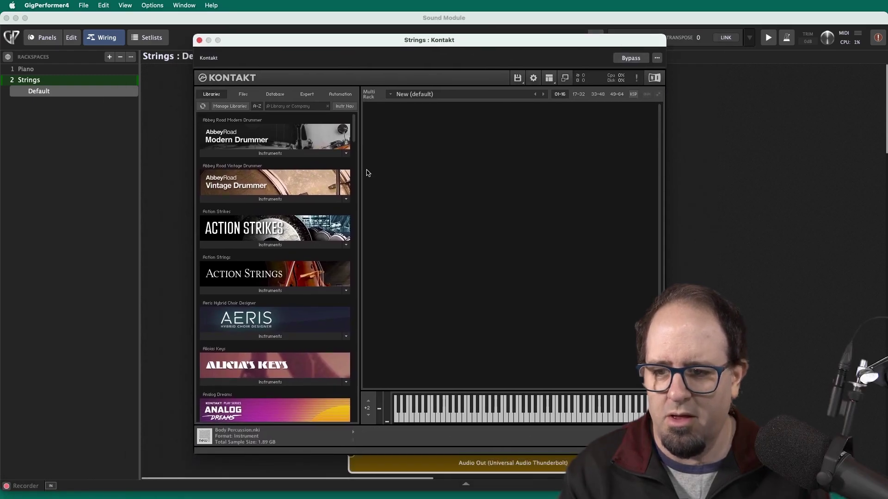
{"action": "left_click_drag", "start_coordinate": [355, 131], "coordinate": [360, 350]}
{"action": "left_click", "coordinate": [309, 311]}
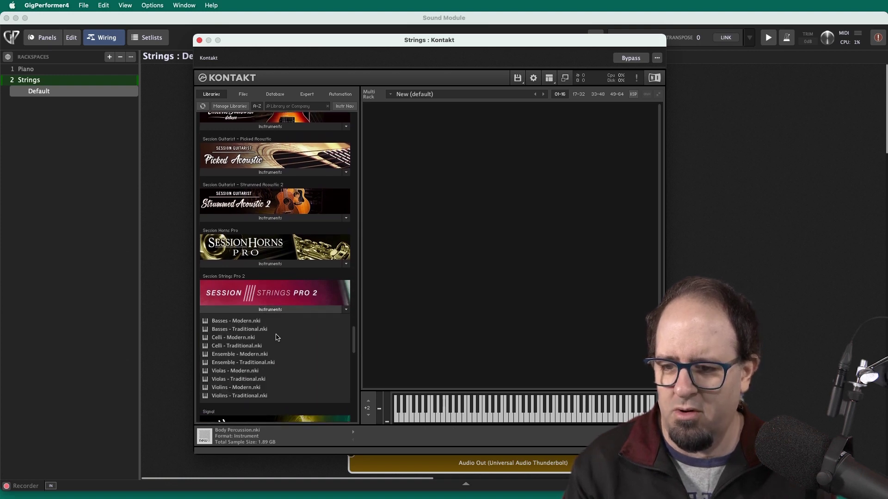
{"action": "left_click", "coordinate": [268, 355]}
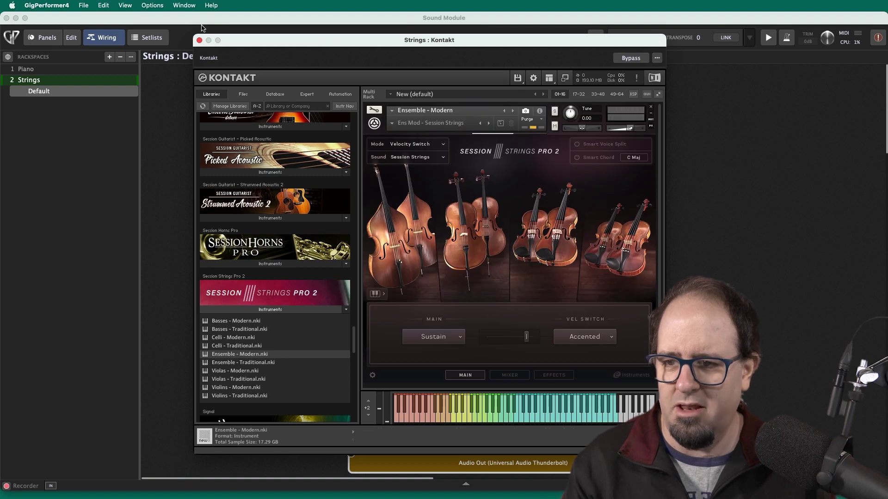
{"action": "key", "text": "super+w"}
- Wire MIDI In into Kontakt and Kontakt's outputs into Audio Out, moving Audio Out higher
{"action": "left_click_drag", "start_coordinate": [471, 226], "coordinate": [510, 238]}
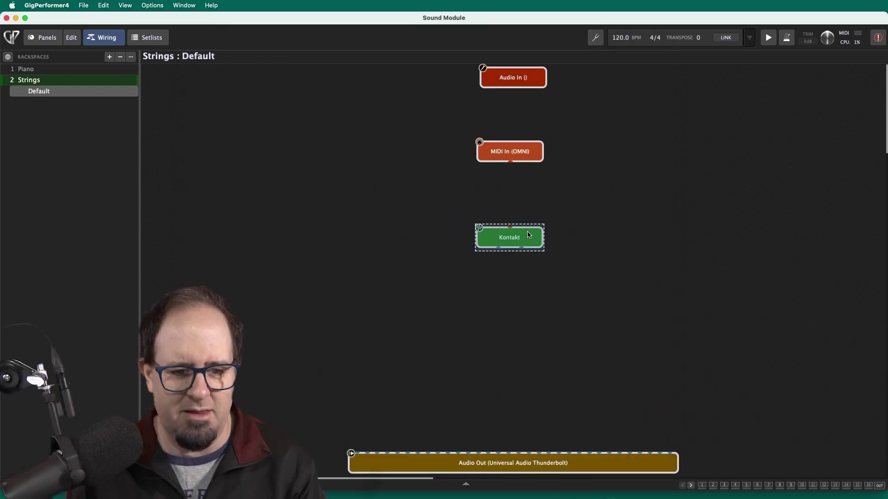
{"action": "left_click", "coordinate": [509, 165]}
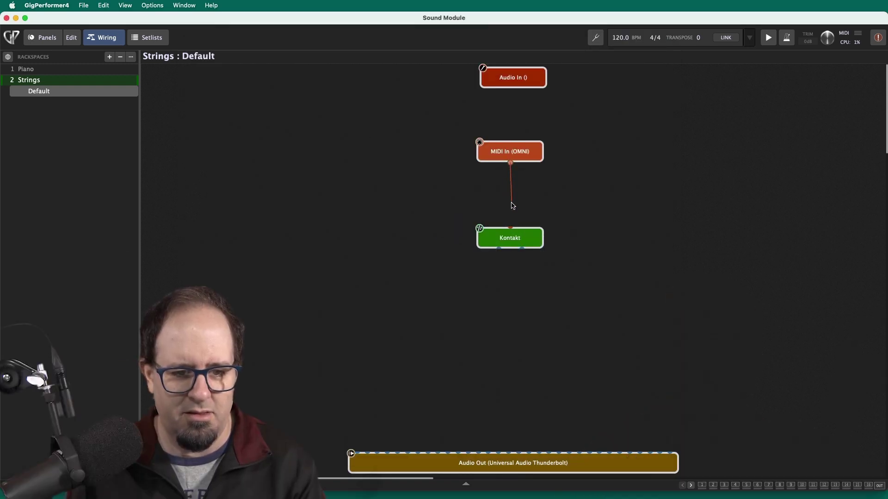
{"action": "left_click_drag", "start_coordinate": [512, 207], "coordinate": [510, 218]}
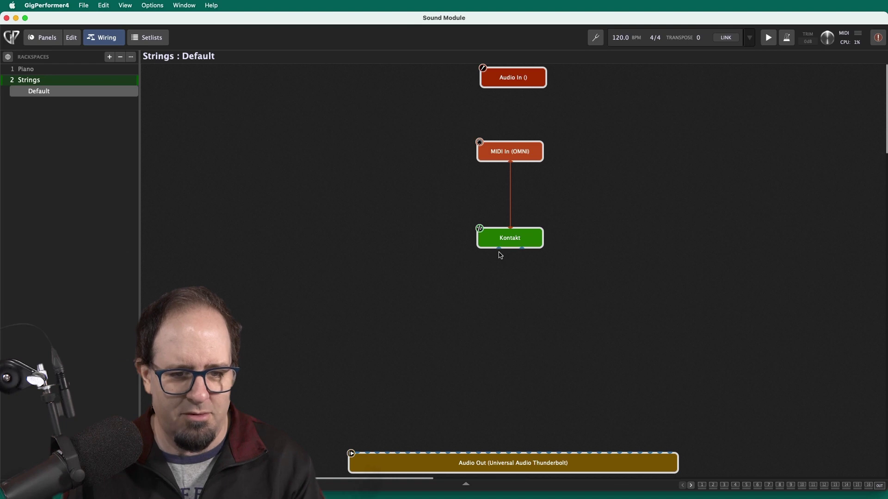
{"action": "left_click_drag", "start_coordinate": [499, 251], "coordinate": [360, 431]}
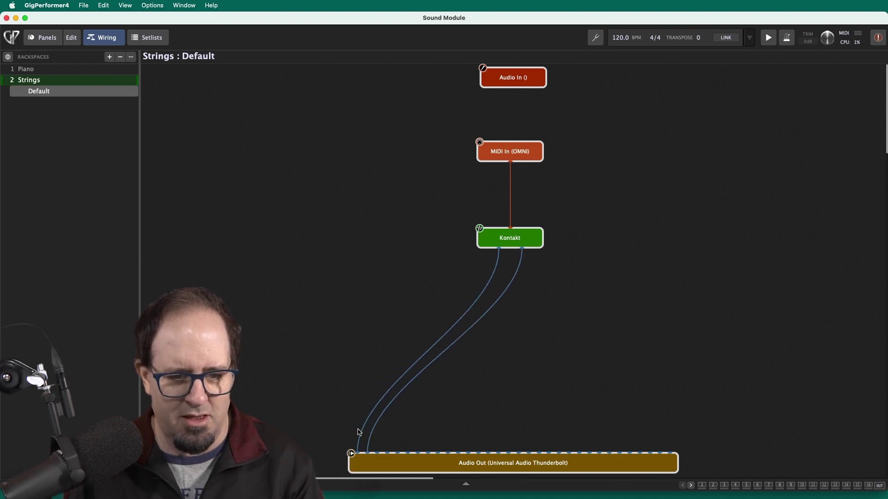
{"action": "left_click_drag", "start_coordinate": [431, 462], "coordinate": [458, 366]}
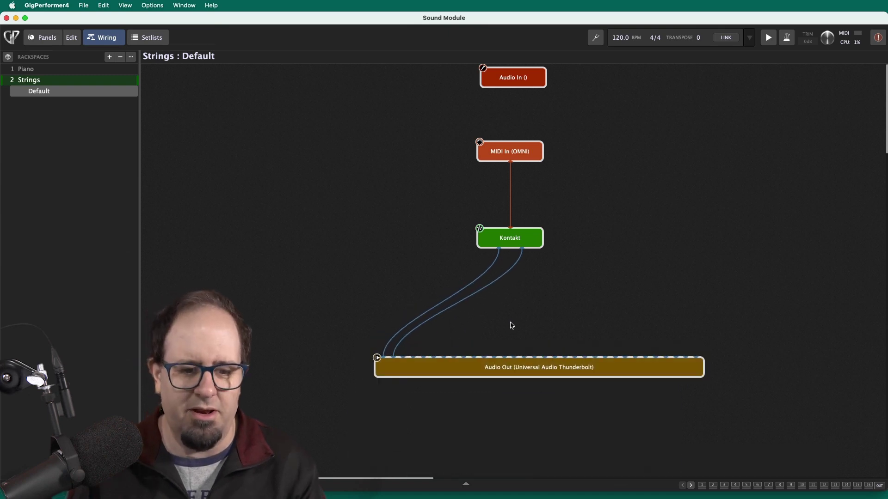
{"action": "left_click_drag", "start_coordinate": [520, 372], "coordinate": [511, 375]}
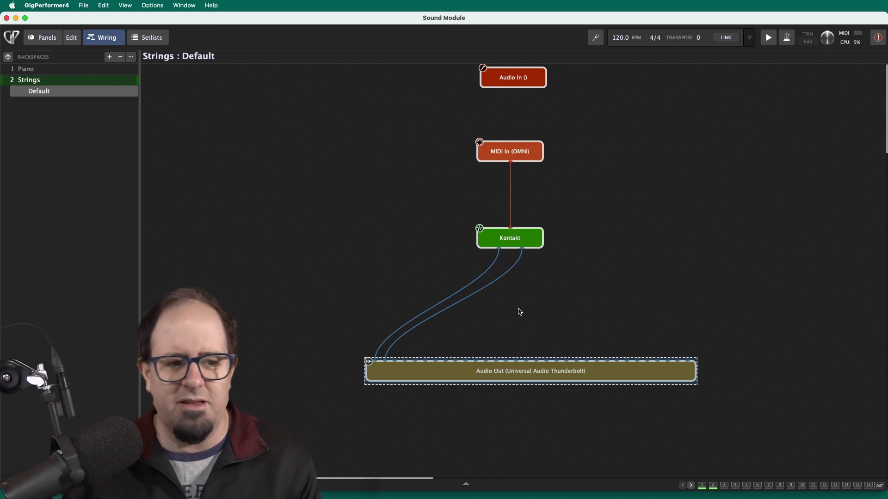
{"action": "left_click", "coordinate": [39, 70]}
{"action": "left_click", "coordinate": [39, 92]}
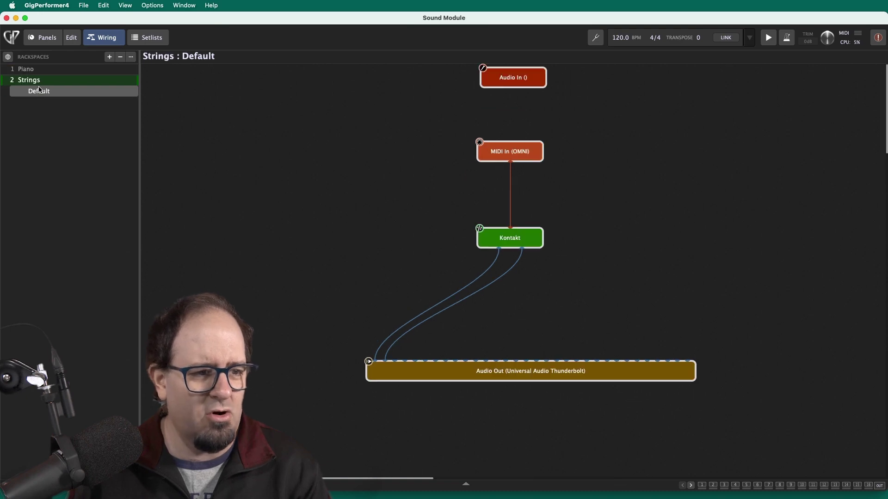
{"action": "left_click", "coordinate": [41, 70]}
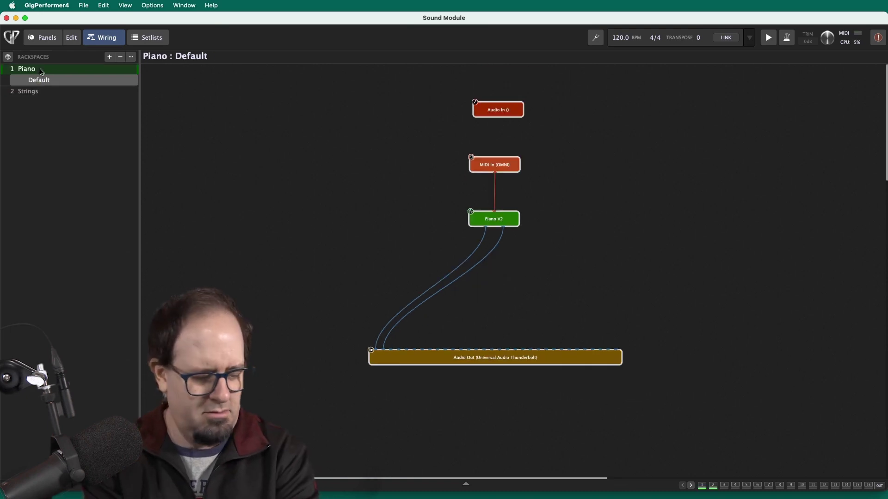
{"action": "key", "text": "Down"}
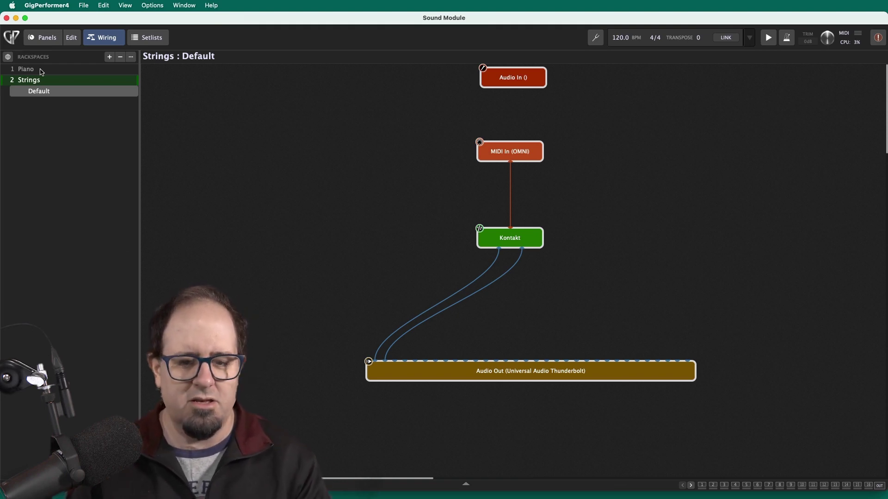
- Switch to panel view and select the Piano rackspace
{"action": "left_click", "coordinate": [50, 38]}
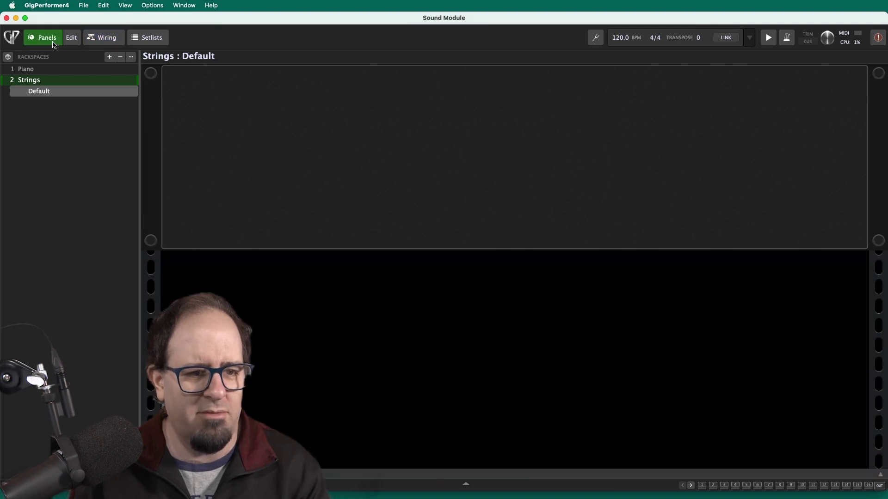
{"action": "left_click", "coordinate": [57, 70]}
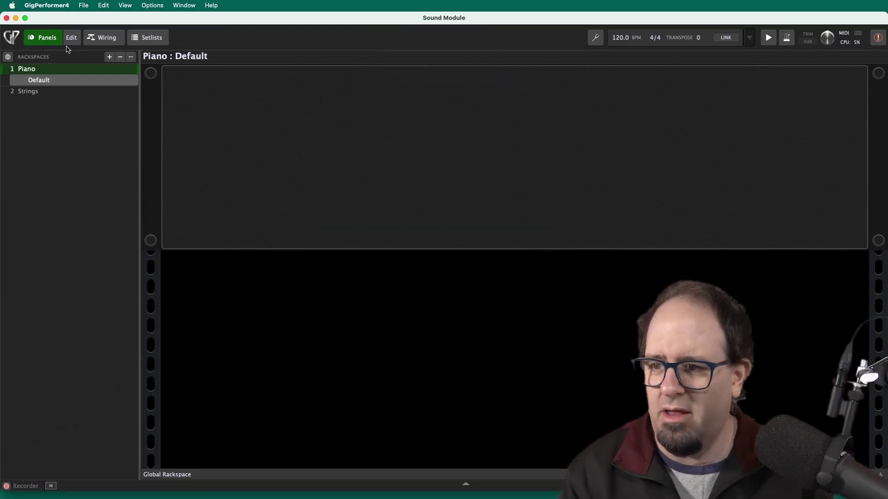
- Place a text label on the Piano panel and set its caption to Piano
{"action": "left_click", "coordinate": [70, 39]}
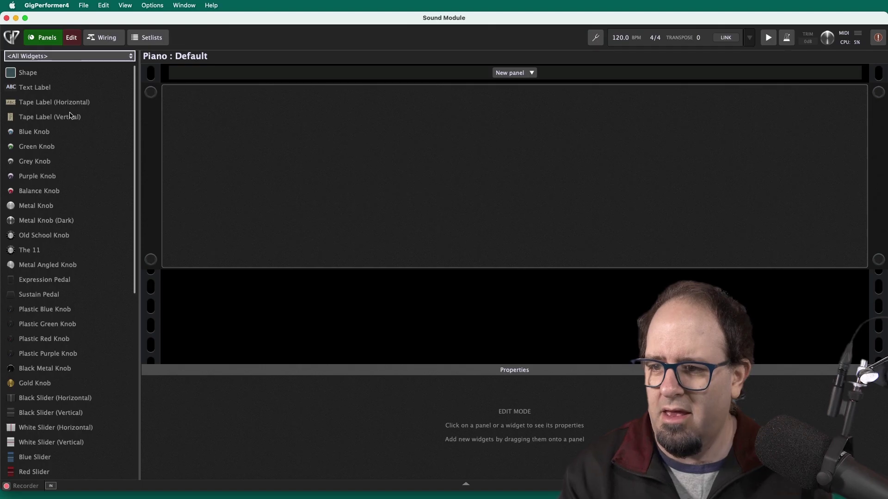
{"action": "left_click_drag", "start_coordinate": [37, 87], "coordinate": [433, 168]}
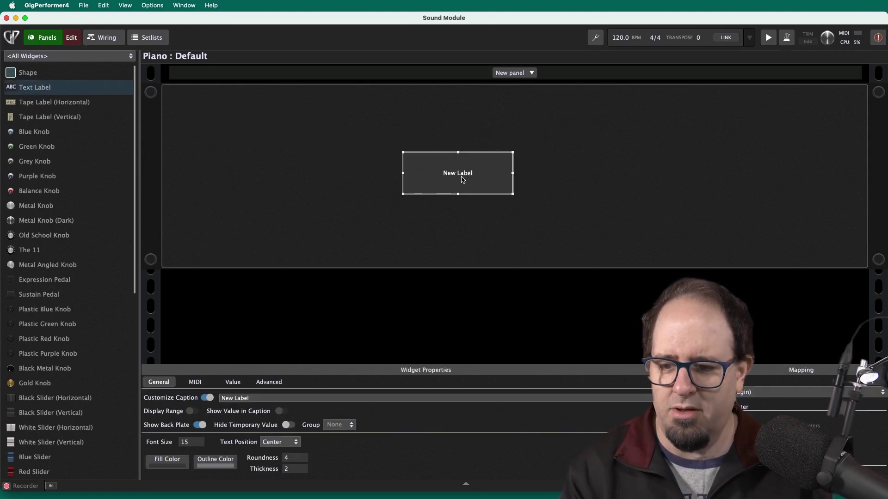
{"action": "left_click_drag", "start_coordinate": [250, 399], "coordinate": [190, 402]}
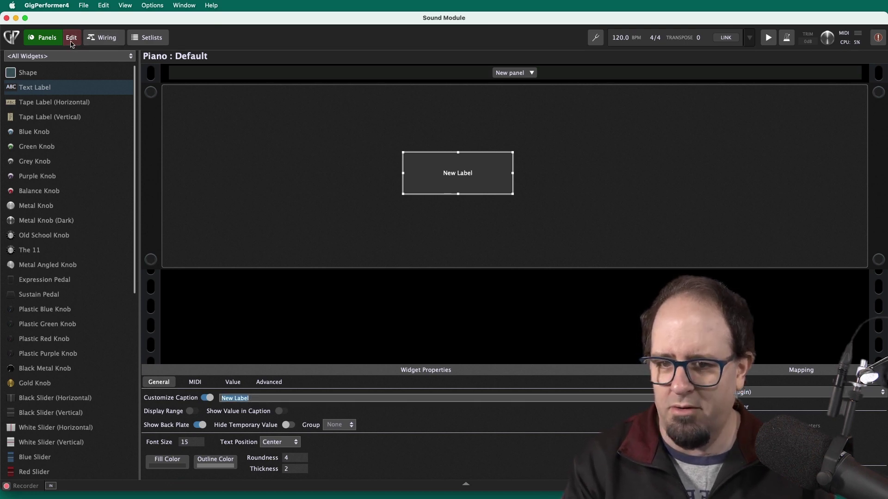
{"action": "left_click", "coordinate": [54, 43]}
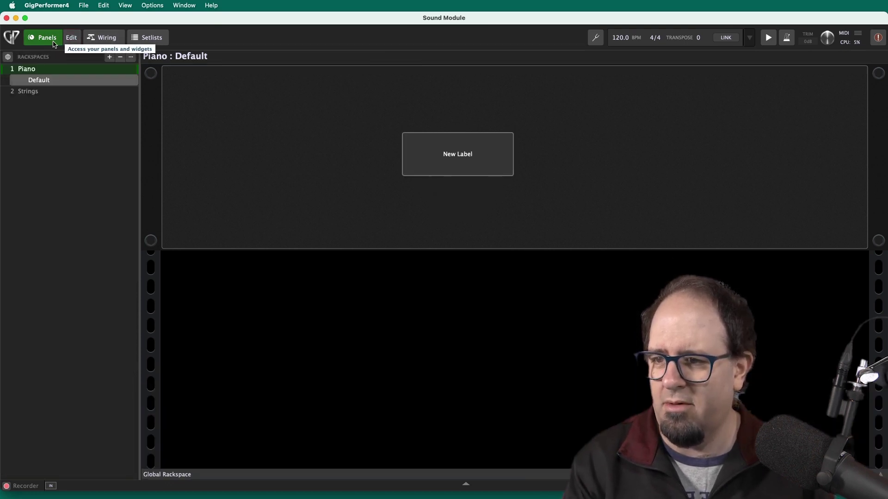
{"action": "left_click", "coordinate": [71, 37]}
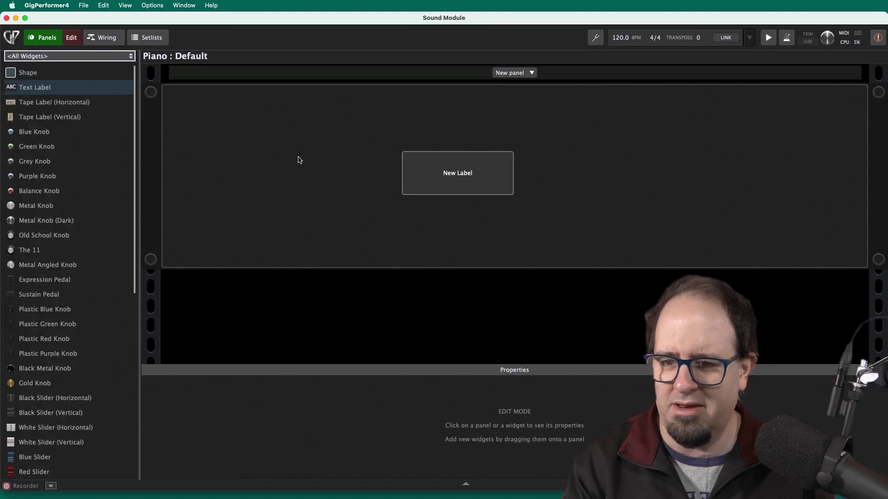
{"action": "left_click", "coordinate": [439, 171]}
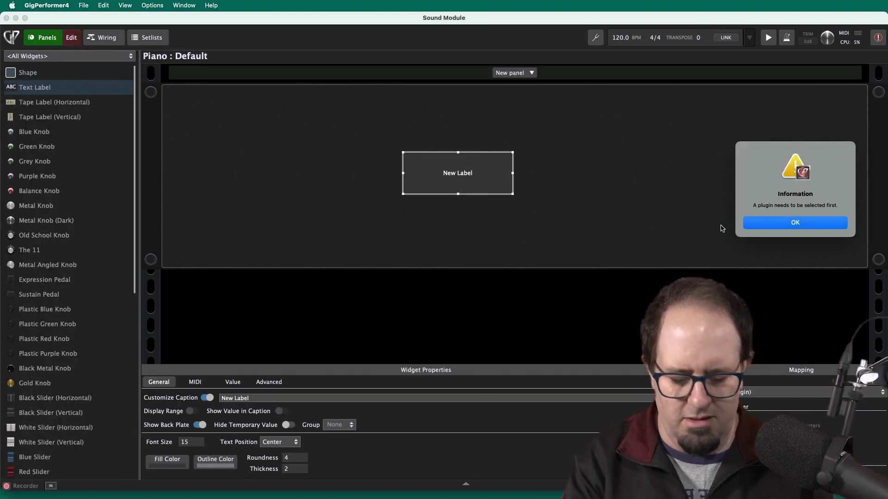
{"action": "left_click", "coordinate": [302, 398]}
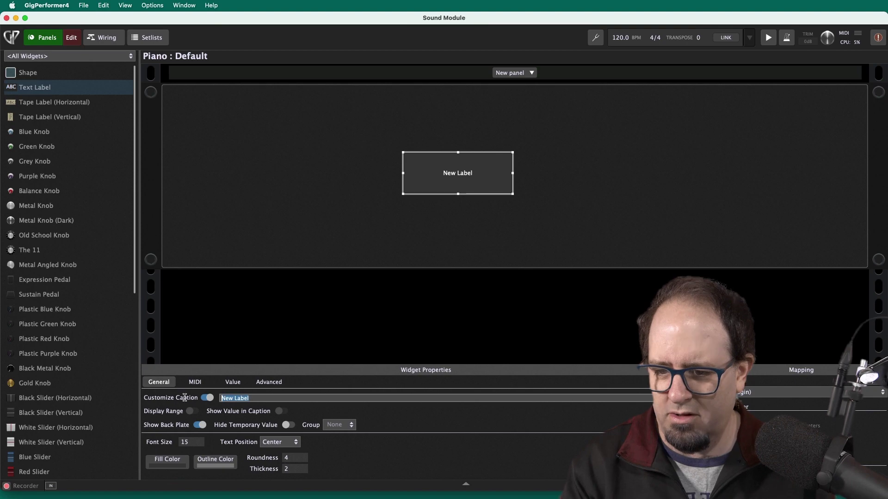
{"action": "type", "text": "Piano"}
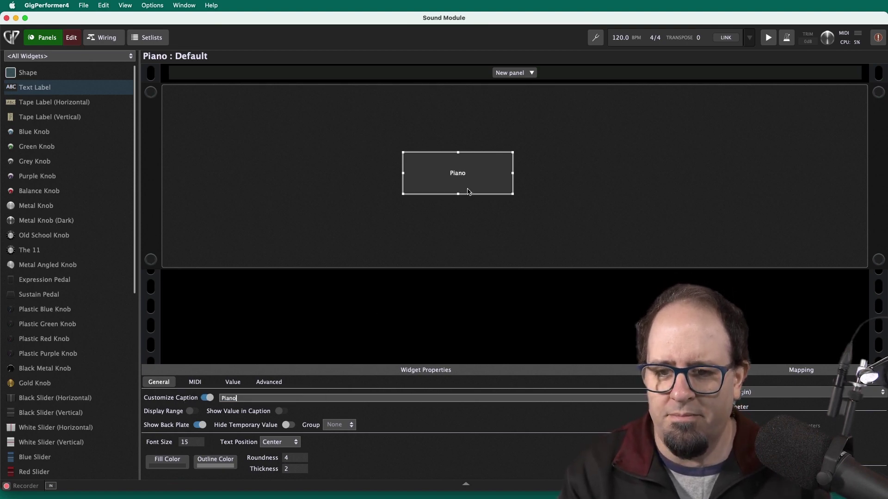
- Raise the Piano label's font size to 128, enlarge and move it up, and exit edit mode
{"action": "left_click", "coordinate": [194, 442]}
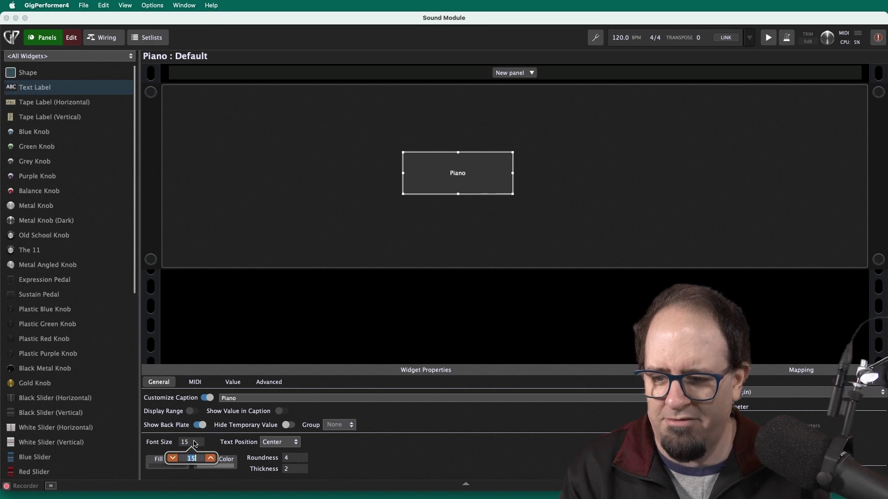
{"action": "left_click", "coordinate": [196, 444]}
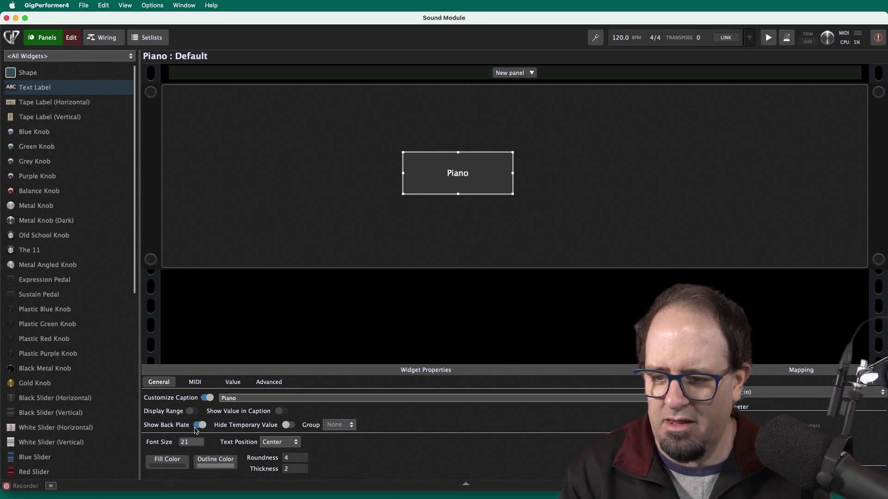
{"action": "left_click_drag", "start_coordinate": [194, 430], "coordinate": [179, 258]}
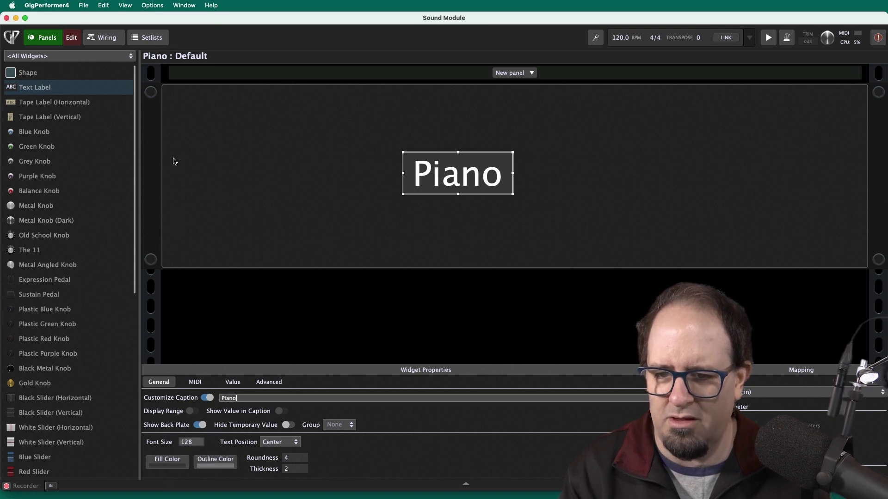
{"action": "left_click_drag", "start_coordinate": [515, 197], "coordinate": [605, 250]}
{"action": "left_click_drag", "start_coordinate": [575, 209], "coordinate": [581, 181]}
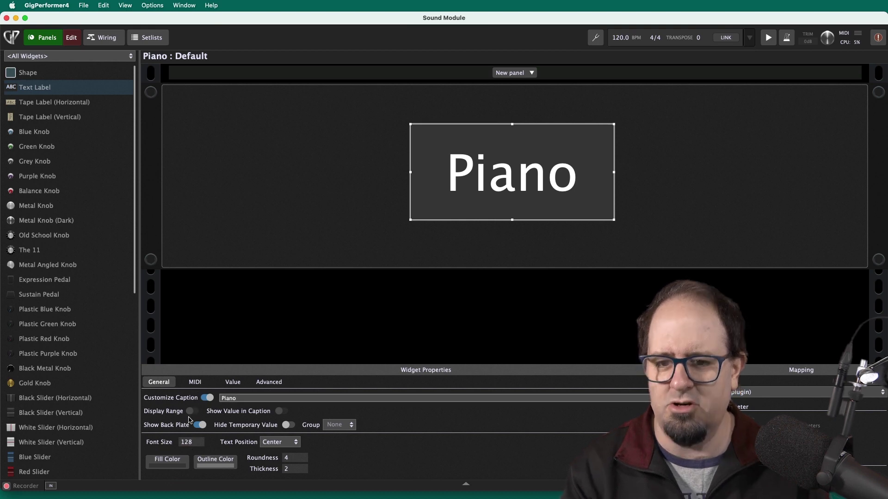
{"action": "left_click", "coordinate": [44, 37]}
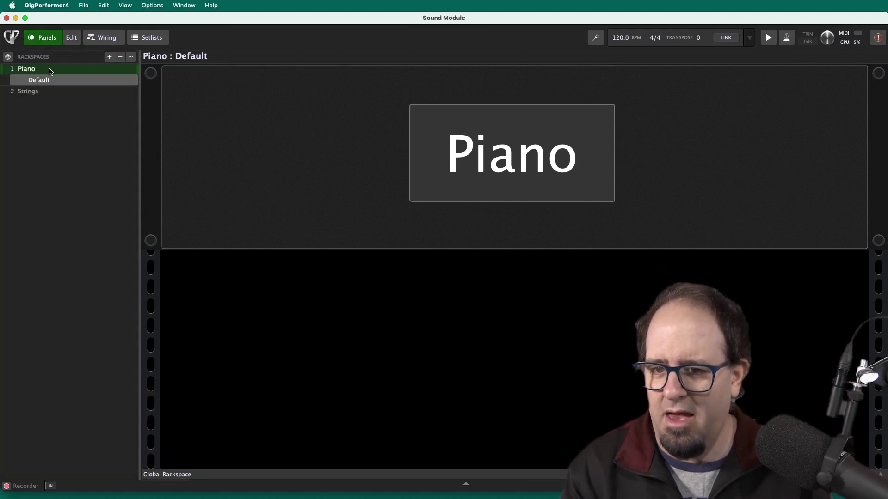
- On the Strings rackspace panel, add a Tape Label (Horizontal), enlarge it, and move it up
{"action": "left_click", "coordinate": [50, 92]}
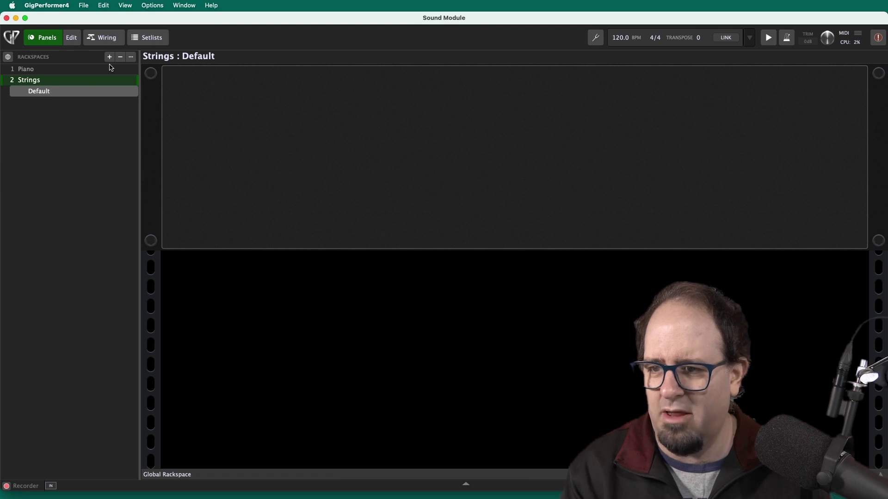
{"action": "left_click", "coordinate": [71, 37]}
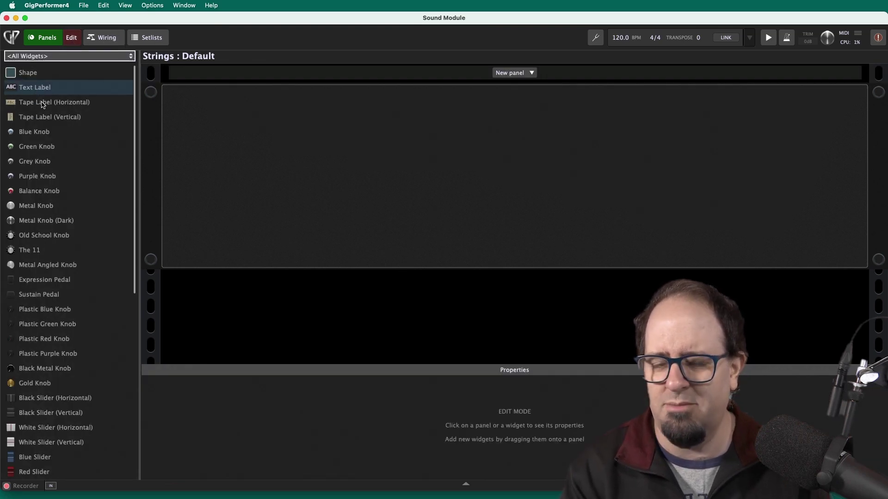
{"action": "left_click_drag", "start_coordinate": [42, 103], "coordinate": [421, 174]}
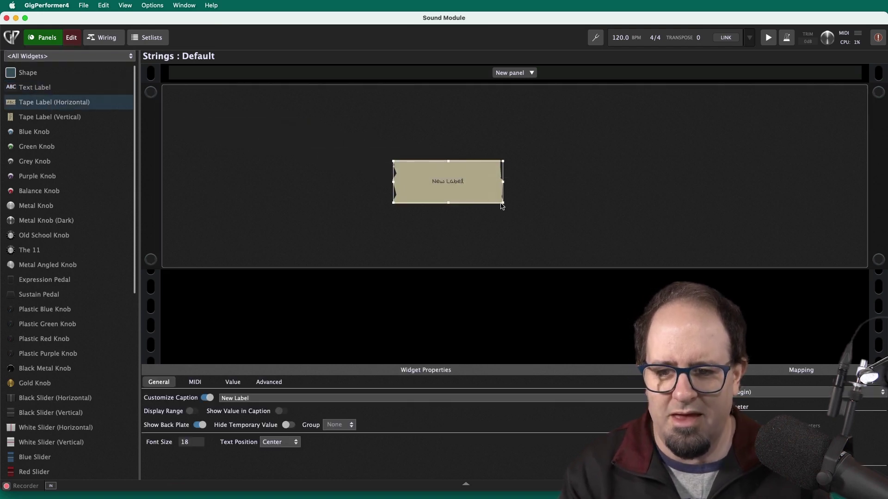
{"action": "left_click_drag", "start_coordinate": [503, 202], "coordinate": [631, 251]}
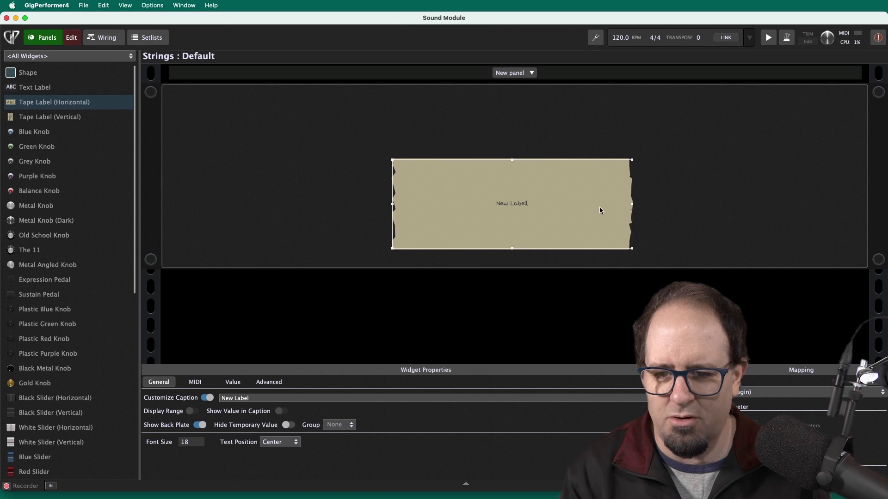
{"action": "left_click_drag", "start_coordinate": [601, 210], "coordinate": [599, 193]}
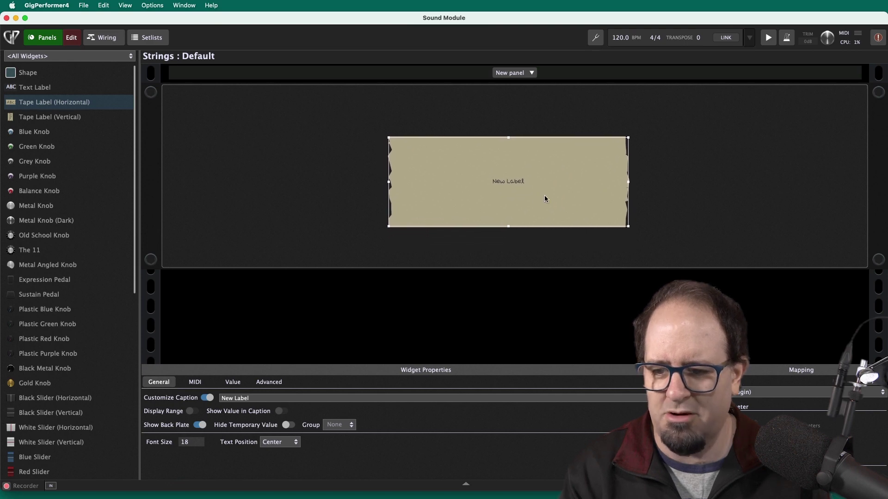
- Set the tape label caption to Strings with font size 128 and exit edit mode
{"action": "left_click", "coordinate": [292, 398]}
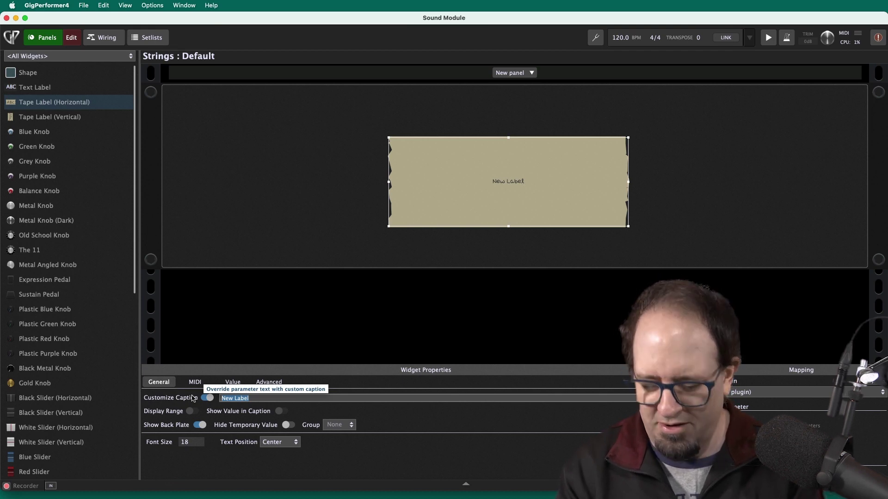
{"action": "type", "text": "String"}
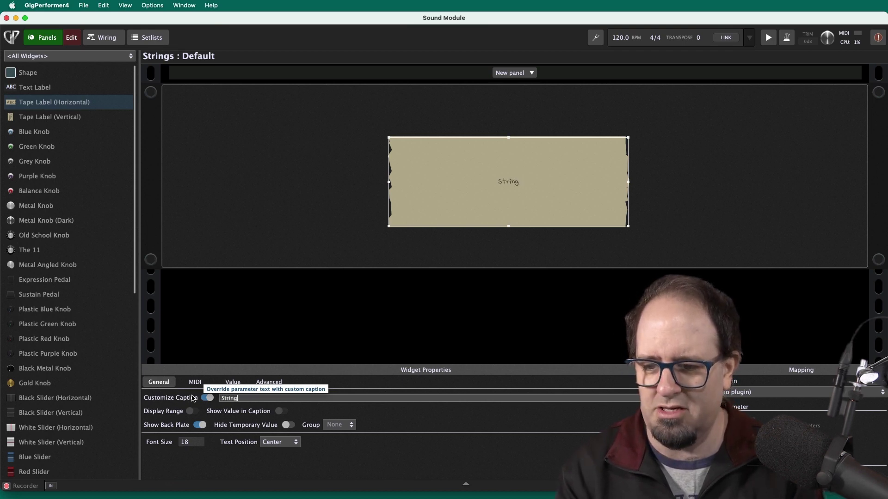
{"action": "type", "text": "s"}
{"action": "left_click", "coordinate": [189, 442]}
{"action": "type", "text": "36"}
{"action": "key", "text": "Return"}
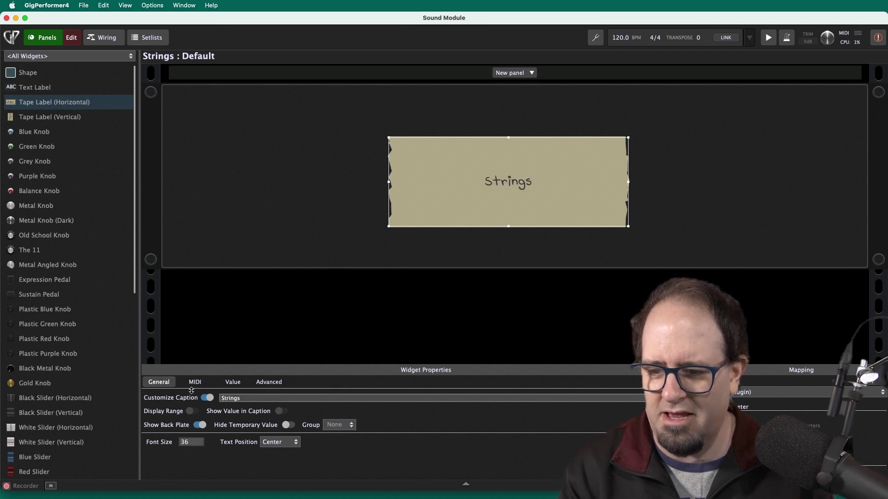
{"action": "left_click_drag", "start_coordinate": [191, 390], "coordinate": [194, 193]}
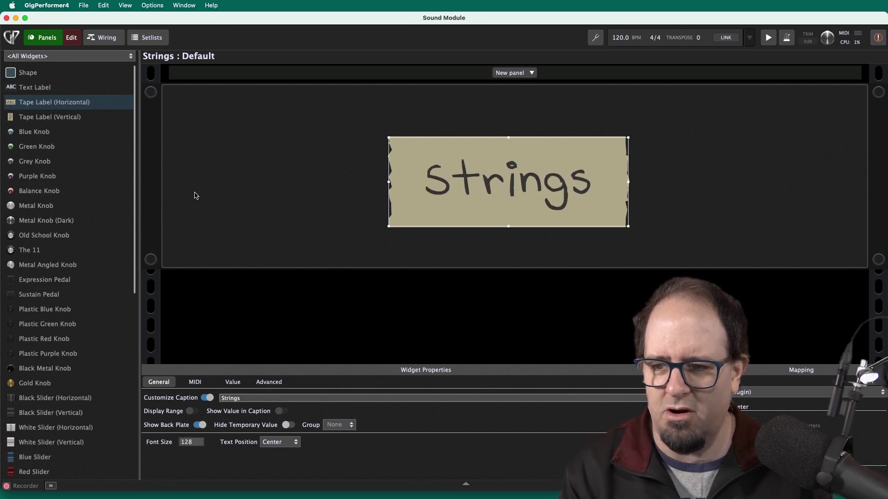
{"action": "left_click", "coordinate": [70, 39]}
{"action": "left_click", "coordinate": [52, 69]}
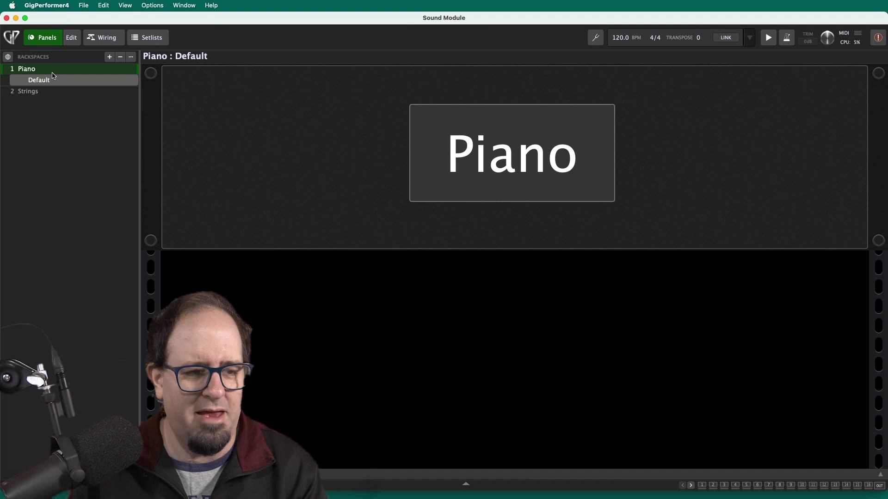
- Select the Strings rackspace and bring up the rackspace options list
{"action": "left_click", "coordinate": [53, 91]}
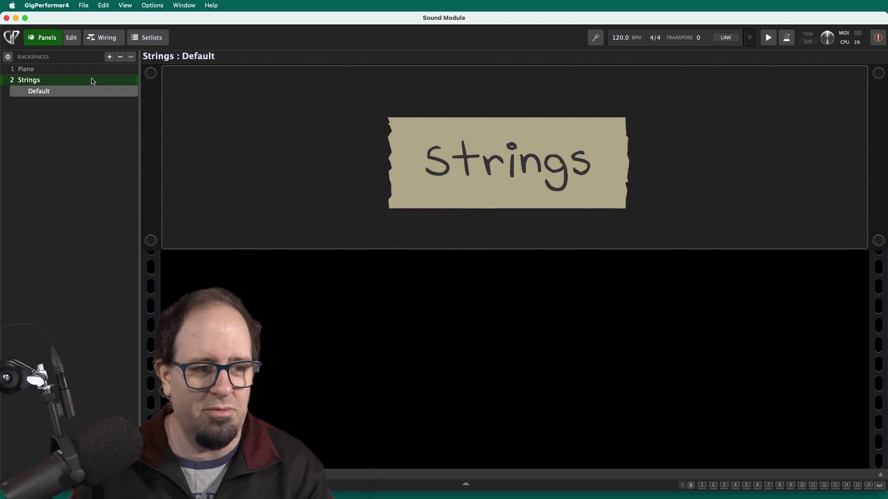
{"action": "left_click", "coordinate": [132, 58]}
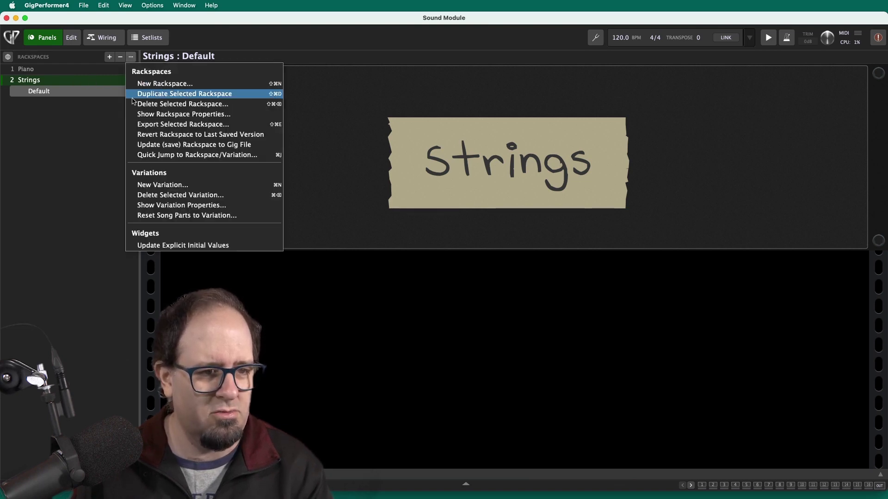
- Duplicate the Strings rackspace and rename the Strings_1 copy to 'Piano and Strings'
{"action": "key", "text": "Return"}
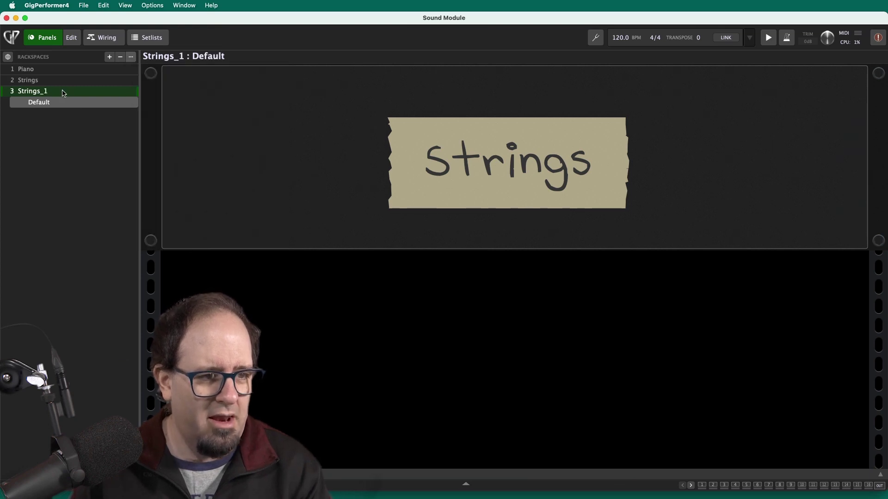
{"action": "double_click", "coordinate": [44, 92]}
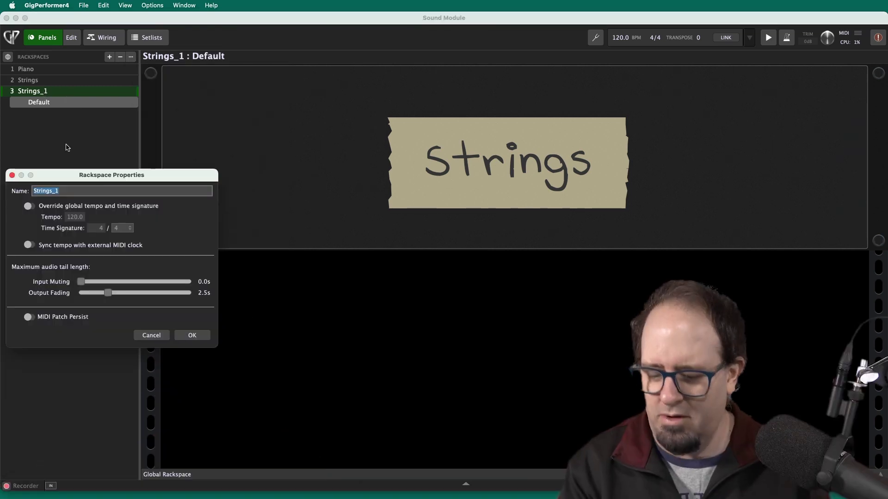
{"action": "type", "text": "Piano and Strings"}
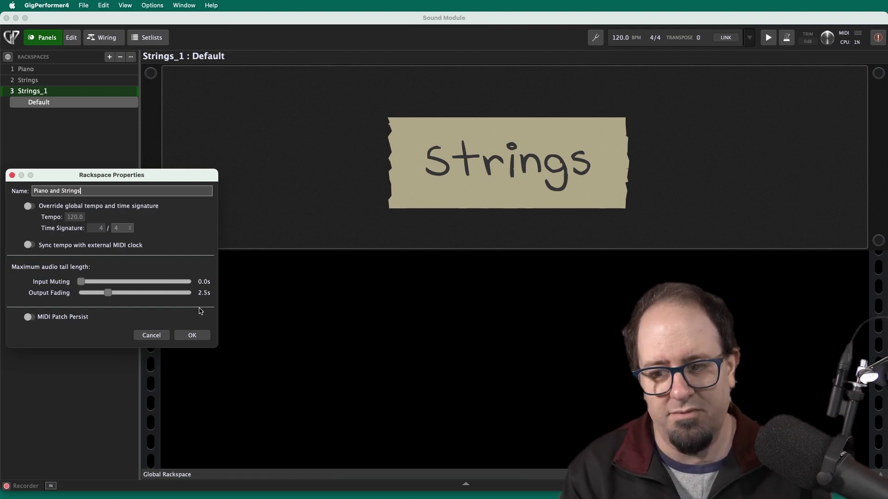
{"action": "left_click", "coordinate": [192, 335]}
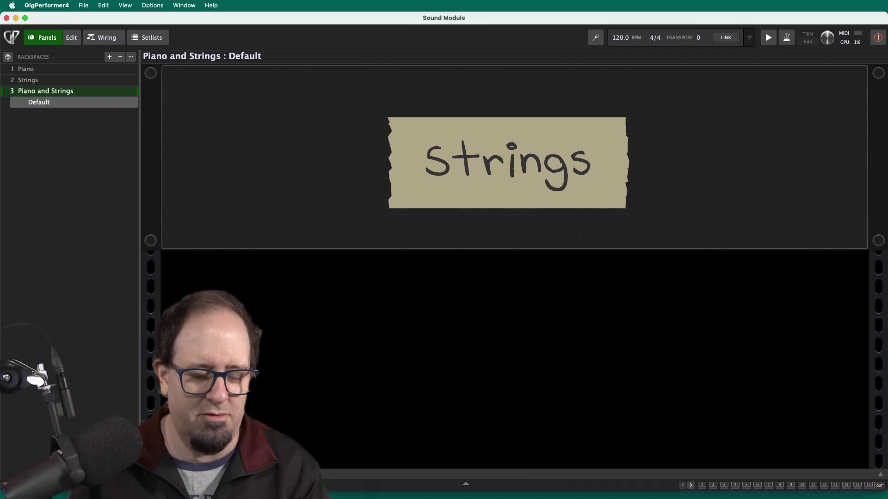
- In the wiring view, move the Kontakt block to the left
{"action": "left_click", "coordinate": [105, 38]}
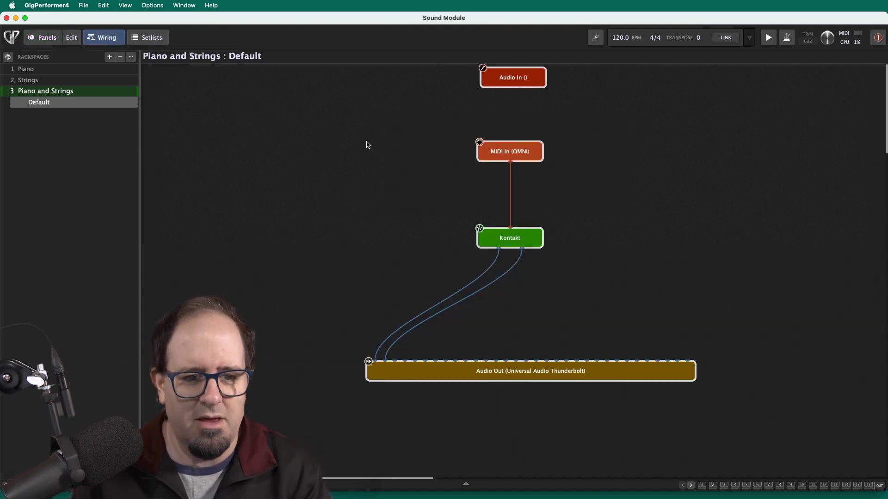
{"action": "mouse_move", "coordinate": [515, 232]}
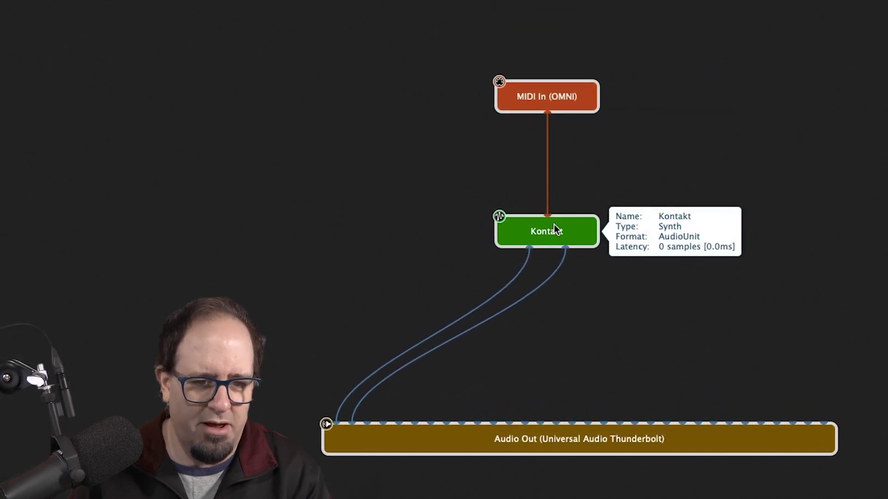
{"action": "left_click_drag", "start_coordinate": [554, 223], "coordinate": [347, 230]}
{"action": "left_click", "coordinate": [529, 246]}
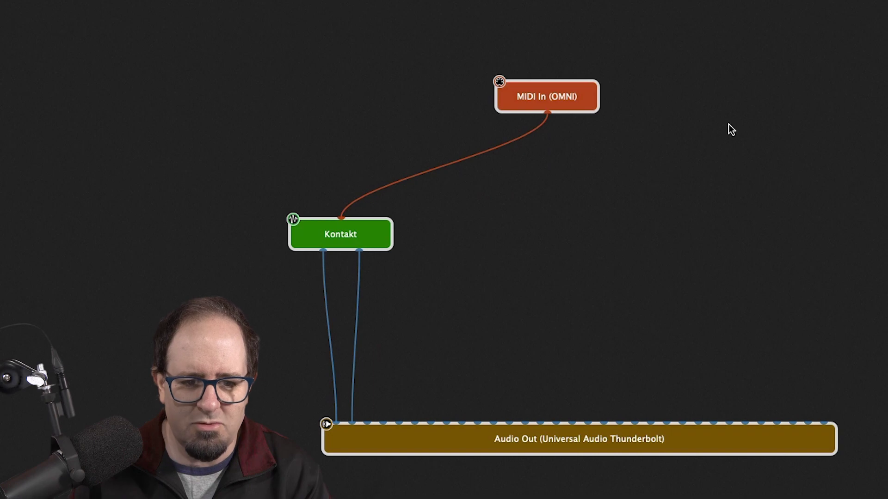
- Insert Arturia Piano V2 from Installed Plugins and place its block beside Kontakt
{"action": "right_click", "coordinate": [713, 107]}
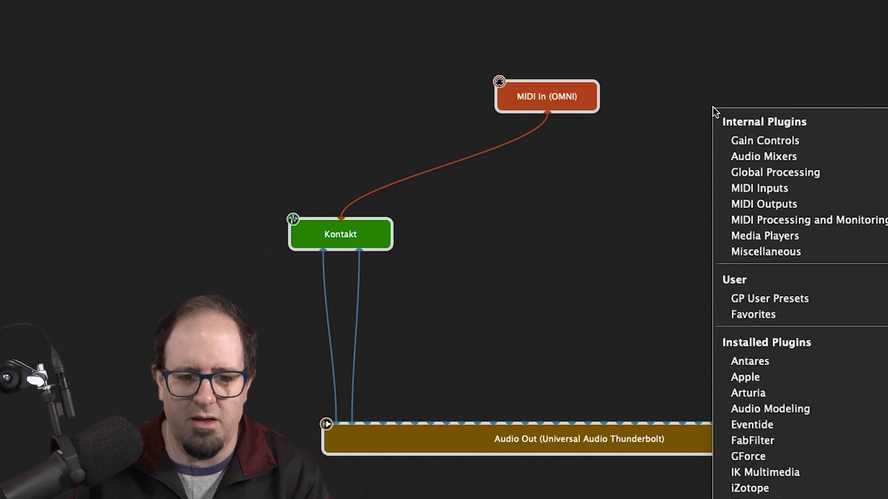
{"action": "mouse_move", "coordinate": [768, 393]}
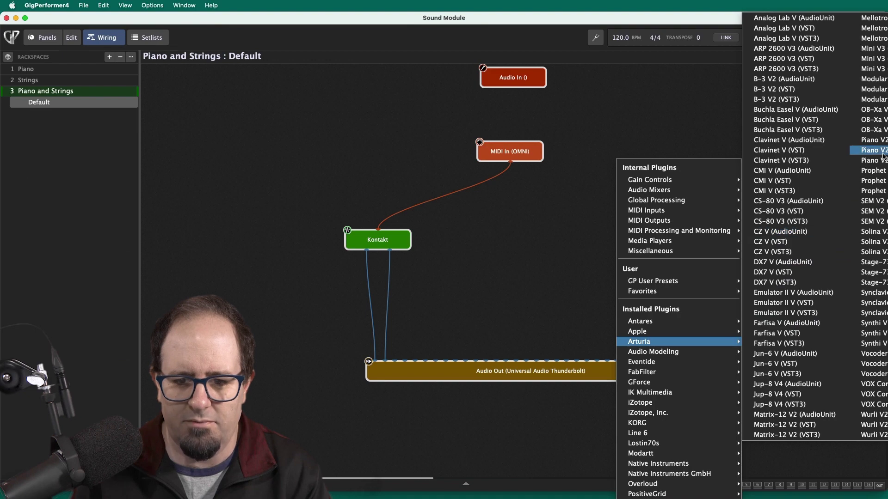
{"action": "left_click", "coordinate": [883, 150]}
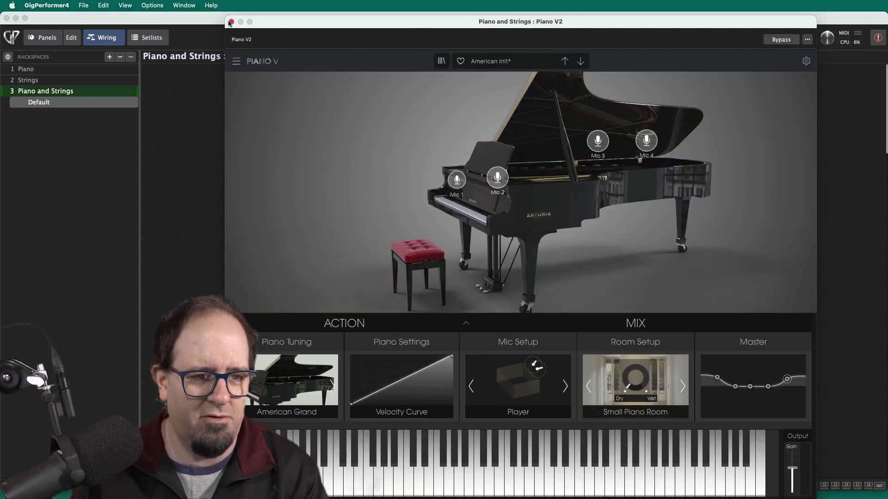
{"action": "left_click", "coordinate": [231, 22]}
{"action": "left_click_drag", "start_coordinate": [596, 171], "coordinate": [476, 248]}
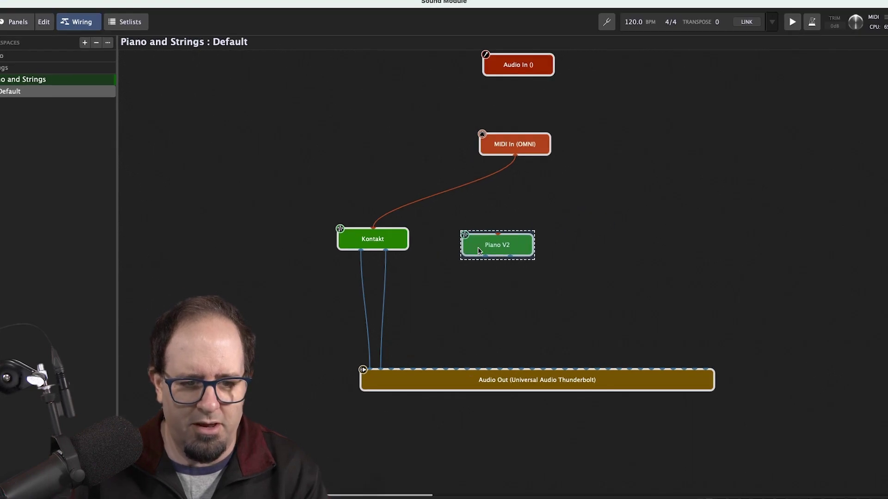
- Connect MIDI In to Piano V2's MIDI input and Piano V2's outputs to Audio Out
{"action": "left_click_drag", "start_coordinate": [547, 114], "coordinate": [524, 205]}
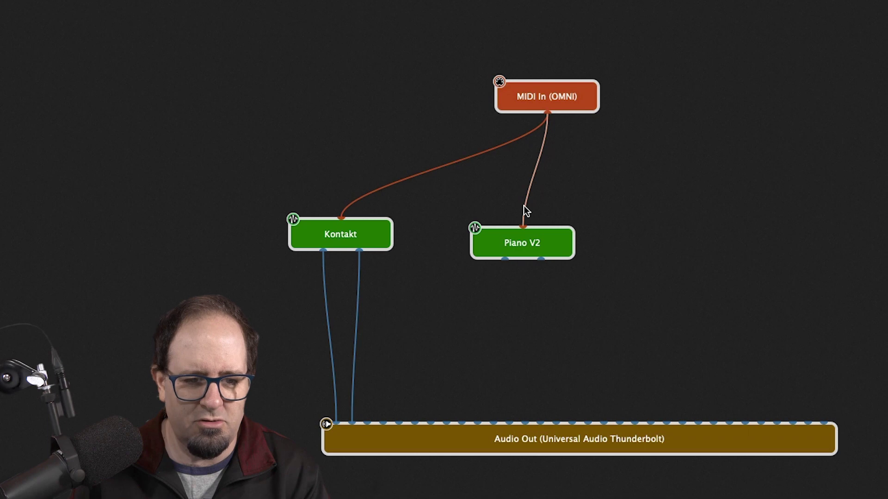
{"action": "left_click", "coordinate": [530, 246]}
{"action": "left_click_drag", "start_coordinate": [529, 240], "coordinate": [529, 238]}
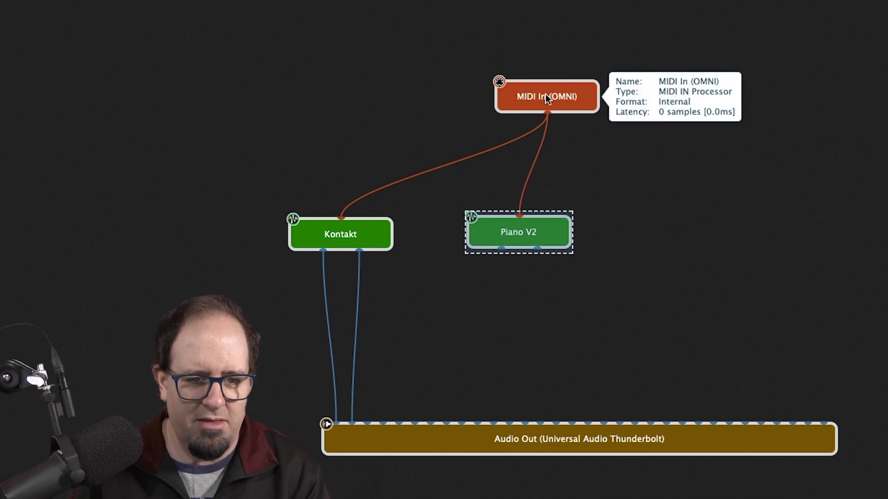
{"action": "mouse_move", "coordinate": [343, 244]}
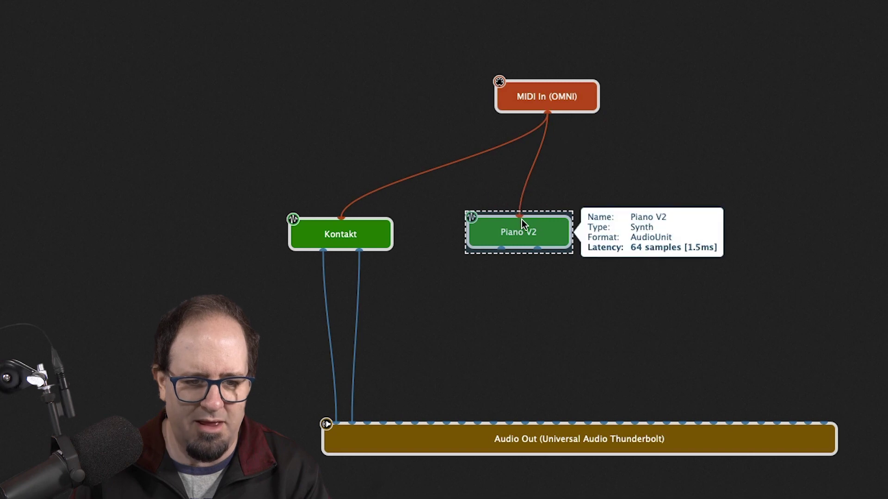
{"action": "left_click_drag", "start_coordinate": [502, 252], "coordinate": [343, 396]}
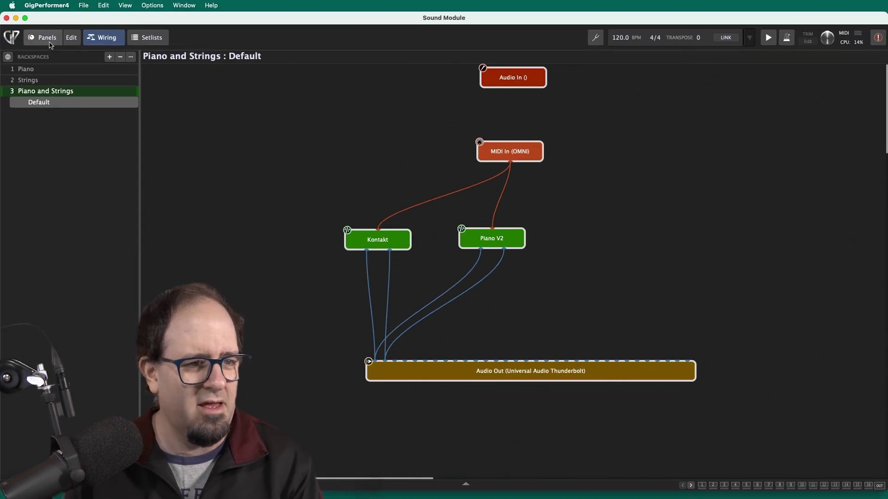
- Change the tape label caption to 'Piano and Strings' and widen it onto one line at the left
{"action": "left_click", "coordinate": [49, 41]}
{"action": "left_click", "coordinate": [466, 186]}
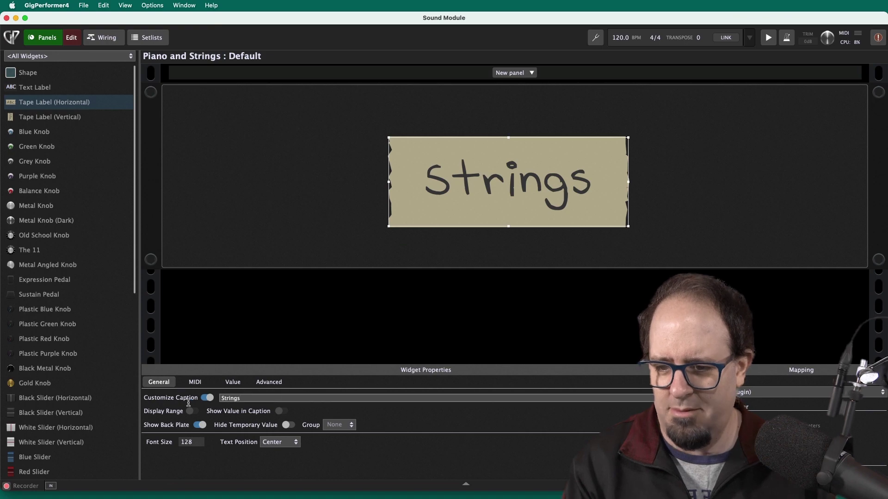
{"action": "key", "text": "super+a"}
{"action": "type", "text": "Piano and"}
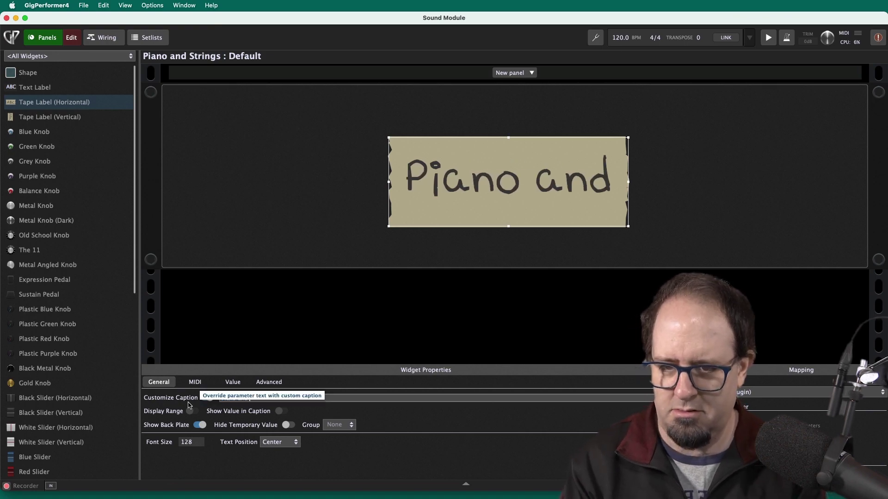
{"action": "type", "text": " Strings"}
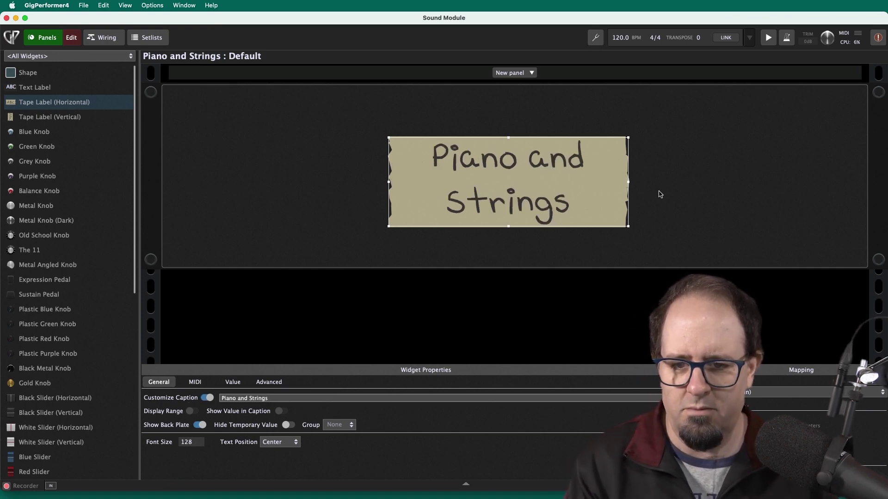
{"action": "left_click", "coordinate": [659, 194]}
{"action": "left_click_drag", "start_coordinate": [595, 176], "coordinate": [463, 179]}
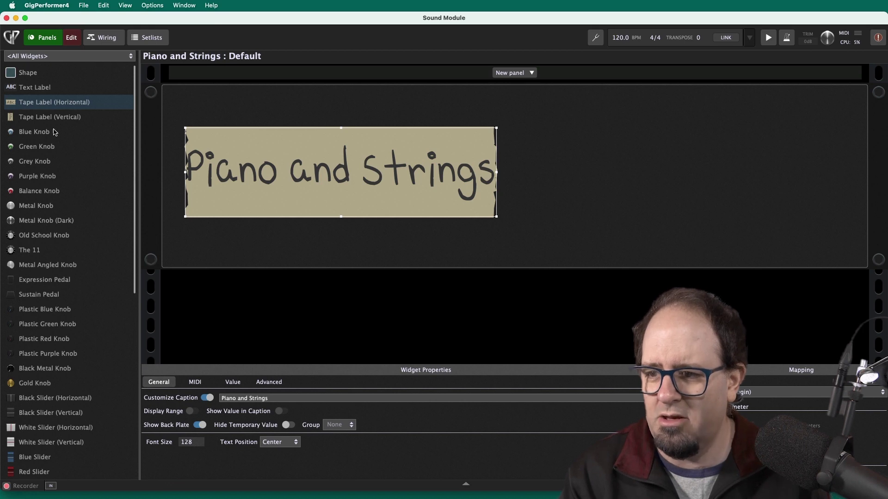
- Place a blue knob and a green knob to the right of the tape label
{"action": "left_click_drag", "start_coordinate": [36, 134], "coordinate": [561, 175]}
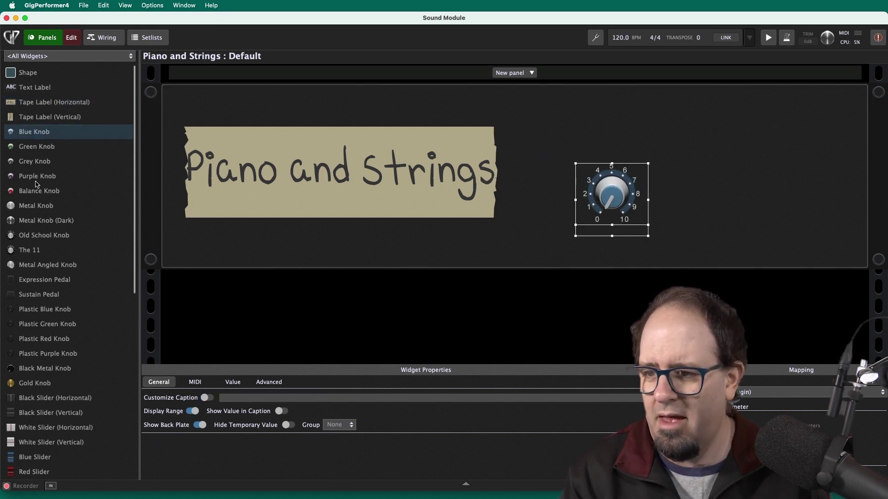
{"action": "left_click_drag", "start_coordinate": [37, 150], "coordinate": [733, 189]}
{"action": "left_click_drag", "start_coordinate": [611, 194], "coordinate": [614, 177]}
{"action": "left_click_drag", "start_coordinate": [763, 197], "coordinate": [746, 167]}
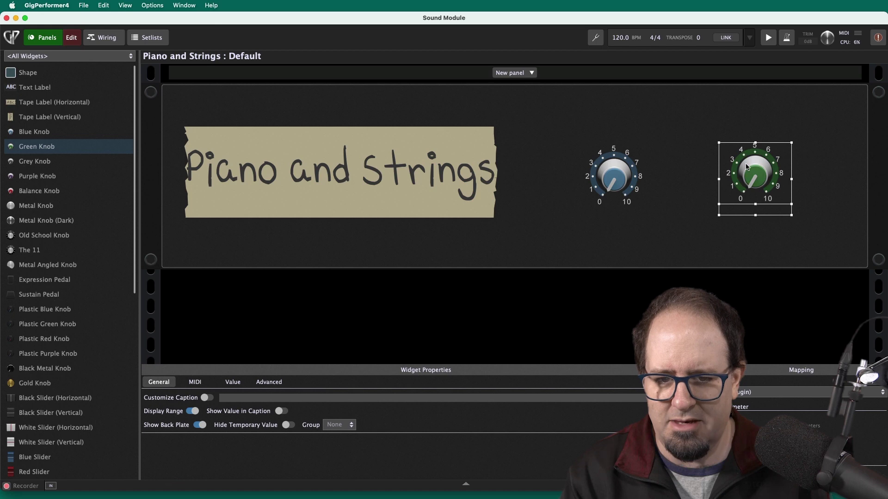
- Align the tops of the blue and green knobs
{"action": "left_click", "coordinate": [628, 178], "text": "shift"}
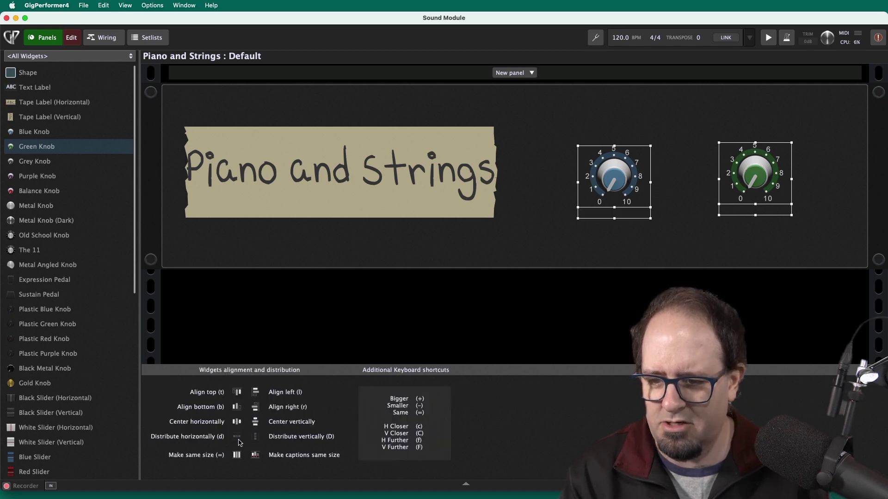
{"action": "left_click", "coordinate": [237, 393]}
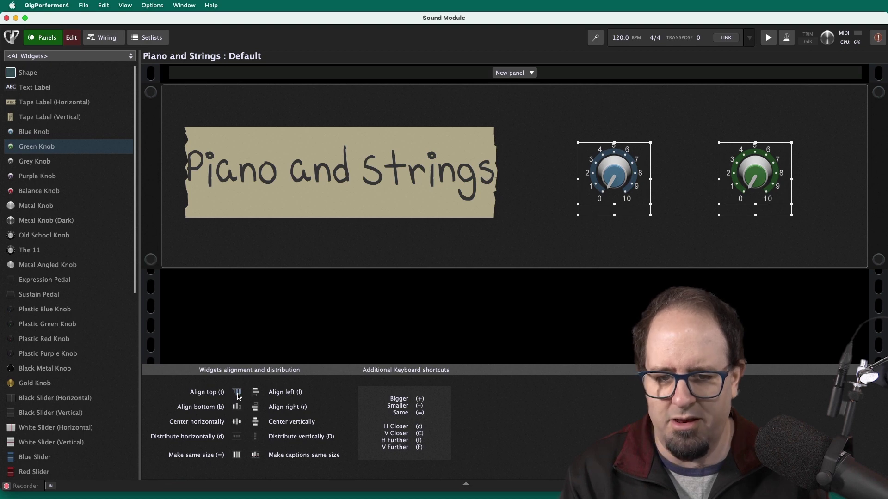
{"action": "left_click", "coordinate": [754, 231]}
{"action": "left_click", "coordinate": [755, 186]}
{"action": "left_click", "coordinate": [627, 182], "text": "shift"}
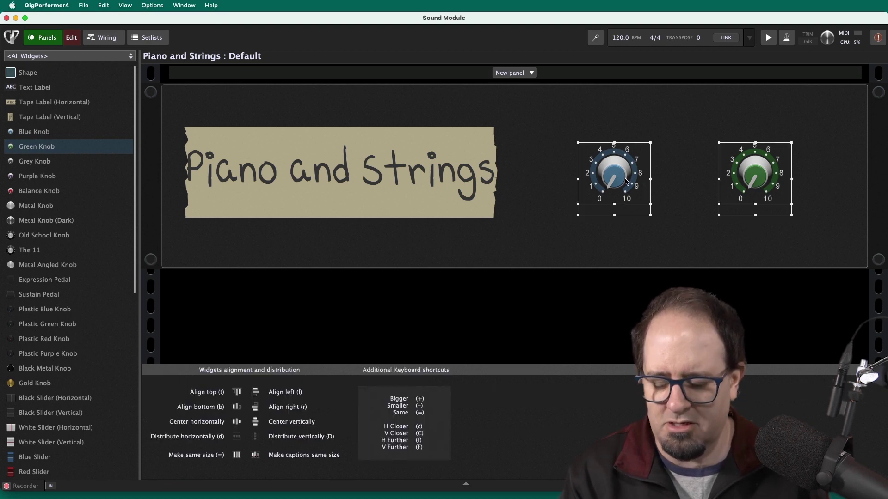
{"action": "left_click", "coordinate": [561, 204]}
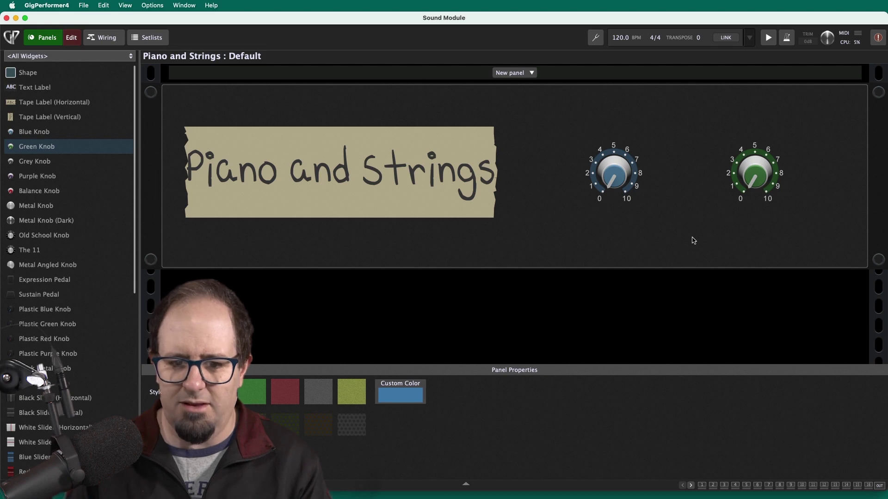
- Map the green knob to Piano V2's Master Volume parameter, found by searching 'volume'
{"action": "left_click", "coordinate": [762, 184]}
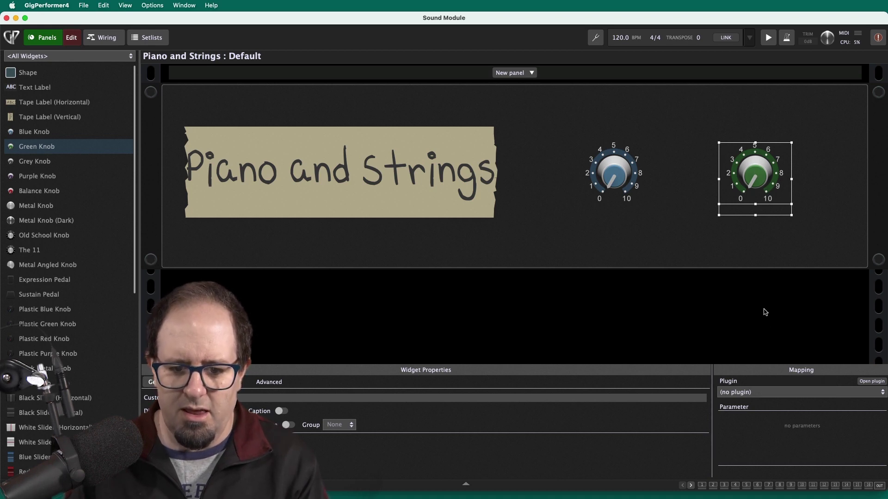
{"action": "left_click", "coordinate": [751, 394]}
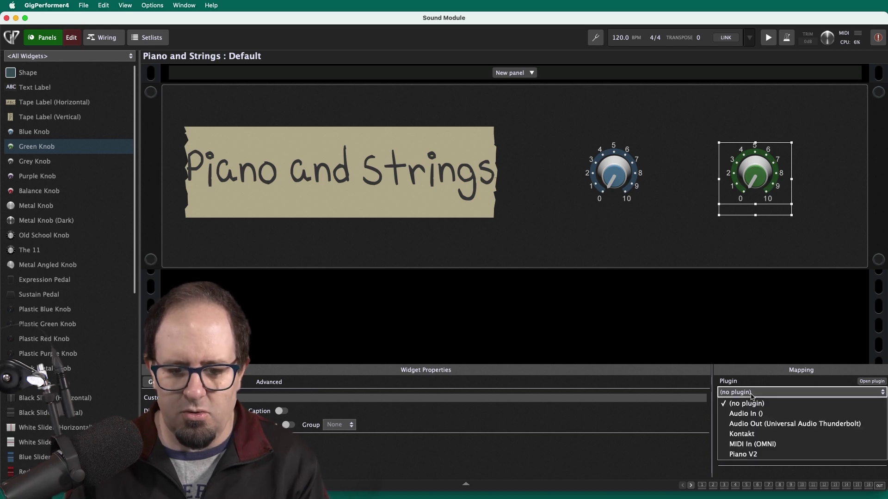
{"action": "left_click", "coordinate": [751, 455]}
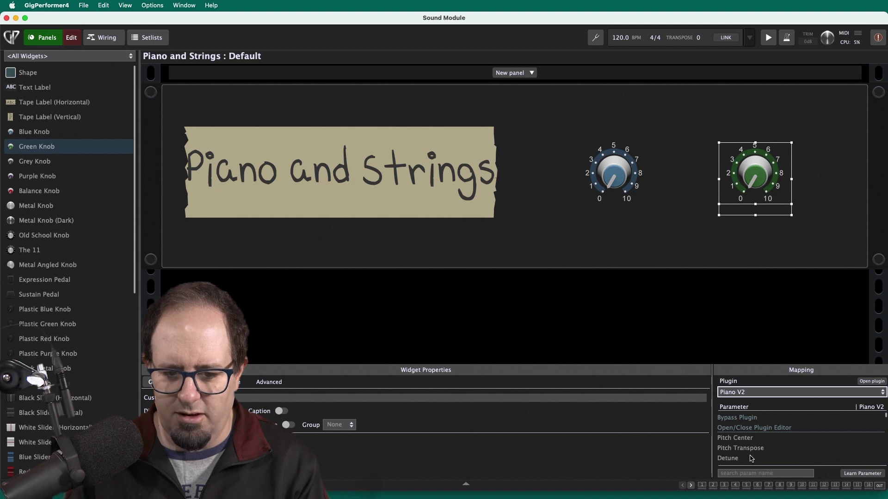
{"action": "scroll", "coordinate": [772, 444], "scroll_direction": "down", "scroll_amount": 1}
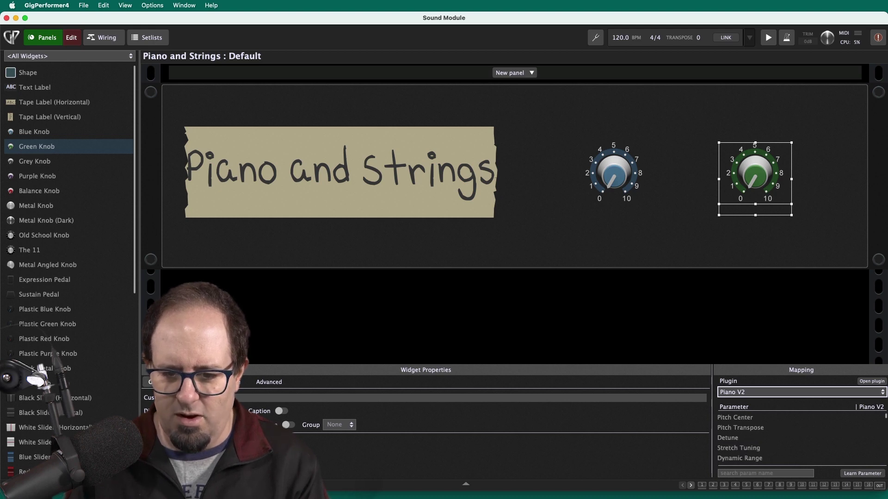
{"action": "mouse_move", "coordinate": [886, 417]}
{"action": "left_mouse_down"}
{"action": "mouse_move", "coordinate": [885, 456]}
{"action": "mouse_move", "coordinate": [884, 413]}
{"action": "left_mouse_up"}
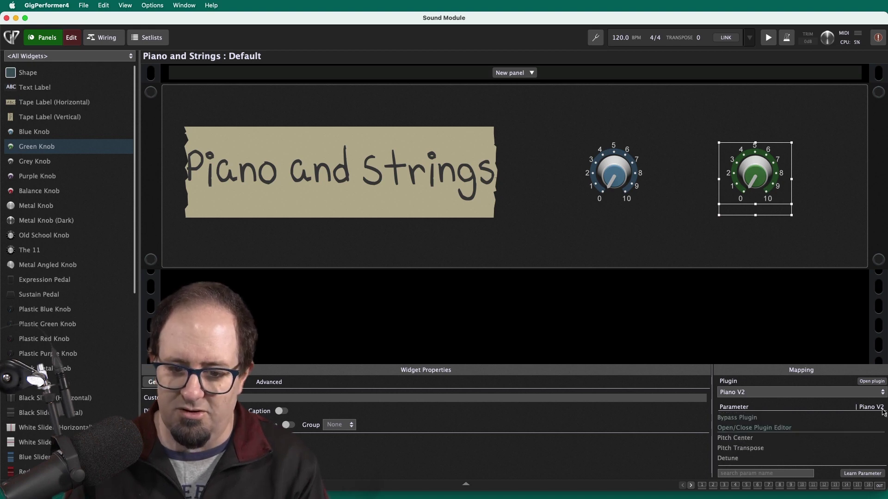
{"action": "left_click", "coordinate": [750, 474]}
{"action": "type", "text": "v"}
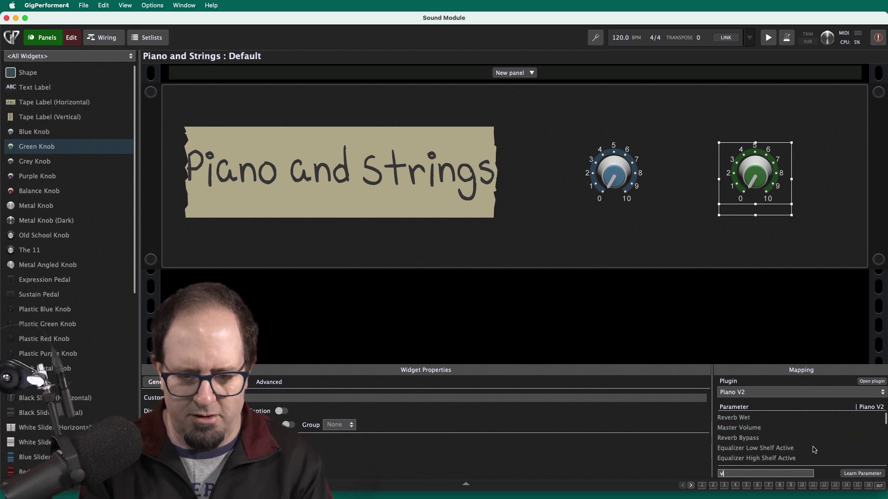
{"action": "type", "text": "olume"}
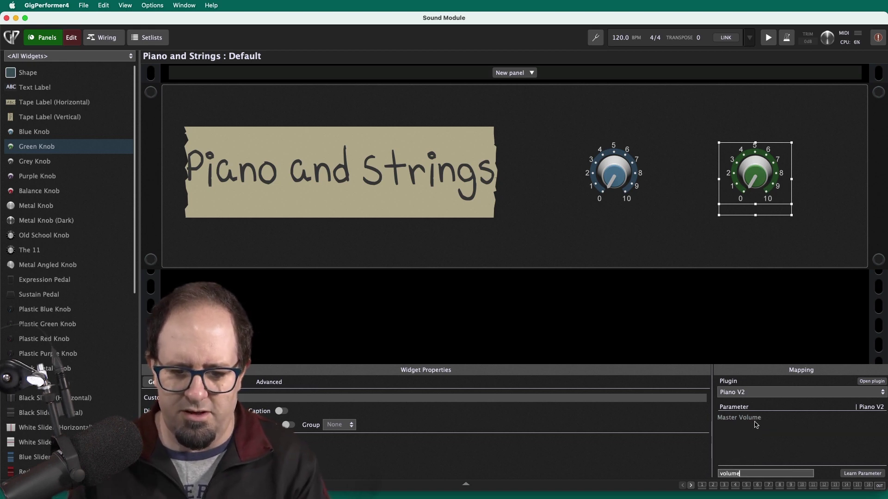
{"action": "left_click", "coordinate": [755, 420]}
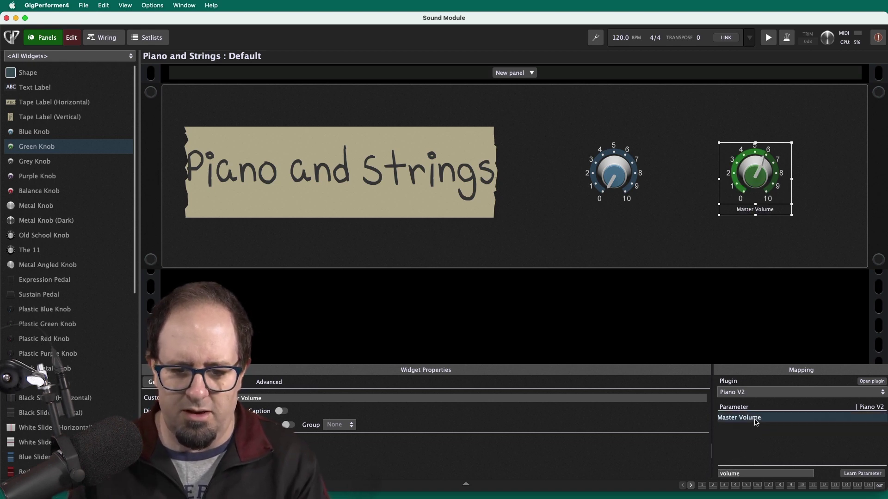
- Outside edit mode, turn the green knob down to test Piano volume, then view the wiring
{"action": "left_click", "coordinate": [41, 38]}
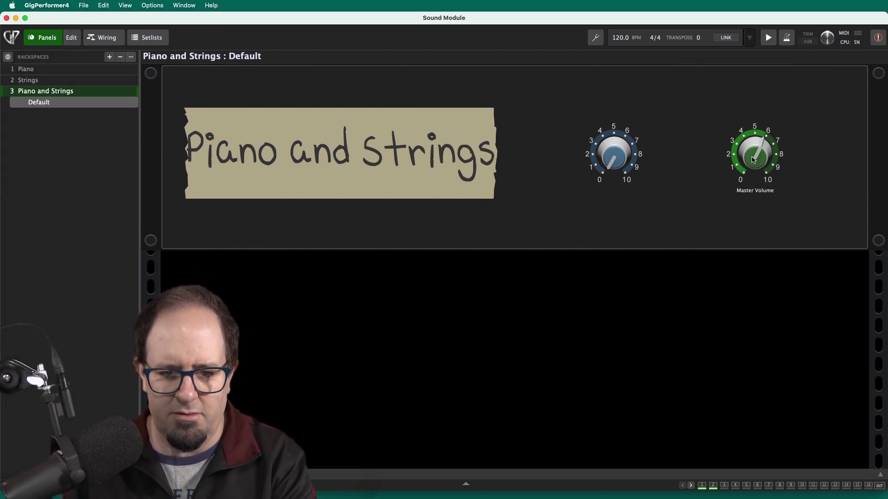
{"action": "left_click_drag", "start_coordinate": [752, 160], "coordinate": [752, 141]}
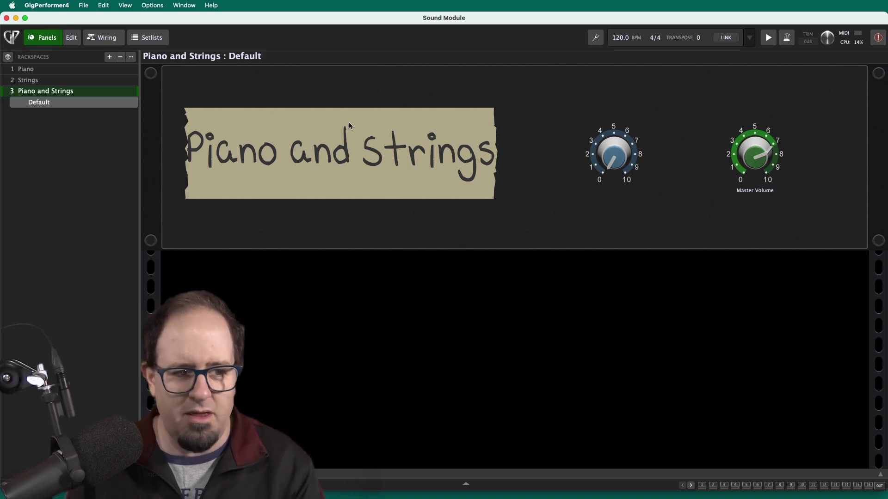
{"action": "left_click", "coordinate": [103, 37]}
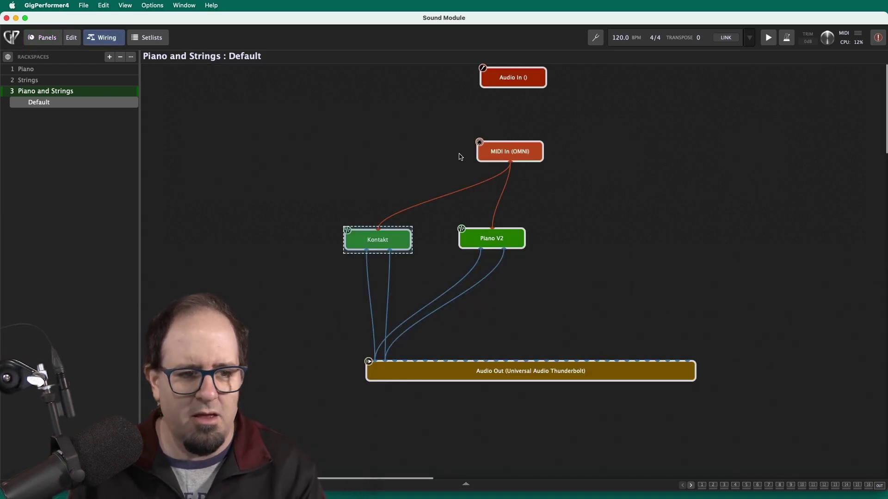
- Resume panel editing, check the blue knob's plugin list, then select the green Master Volume knob
{"action": "left_click", "coordinate": [72, 35]}
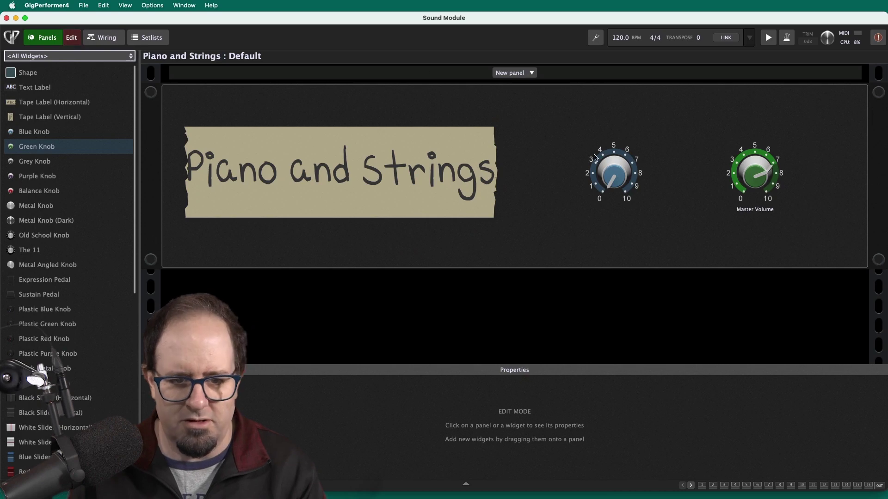
{"action": "left_click", "coordinate": [609, 169]}
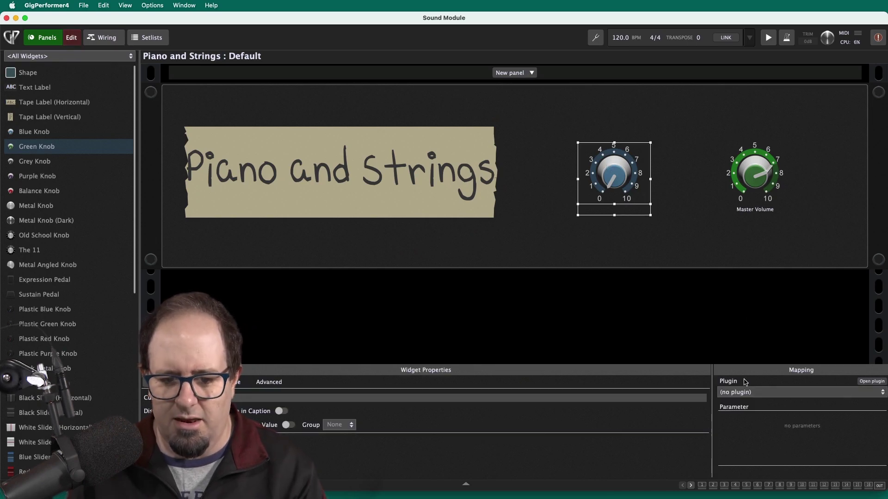
{"action": "left_click", "coordinate": [745, 393]}
{"action": "left_click", "coordinate": [716, 281]}
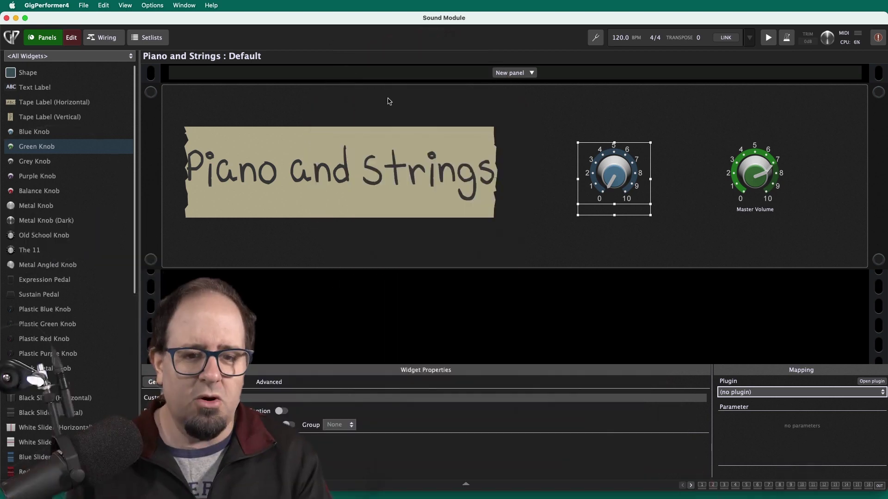
{"action": "left_click", "coordinate": [748, 179]}
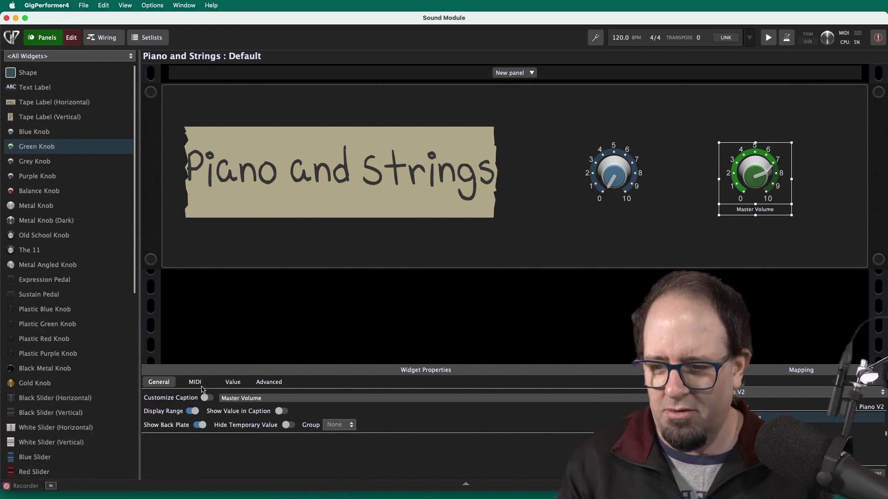
- MIDI-learn the green knob to Controller 21 on the KOMPLETE KONTROL S49, then exit edit mode
{"action": "left_click", "coordinate": [196, 383]}
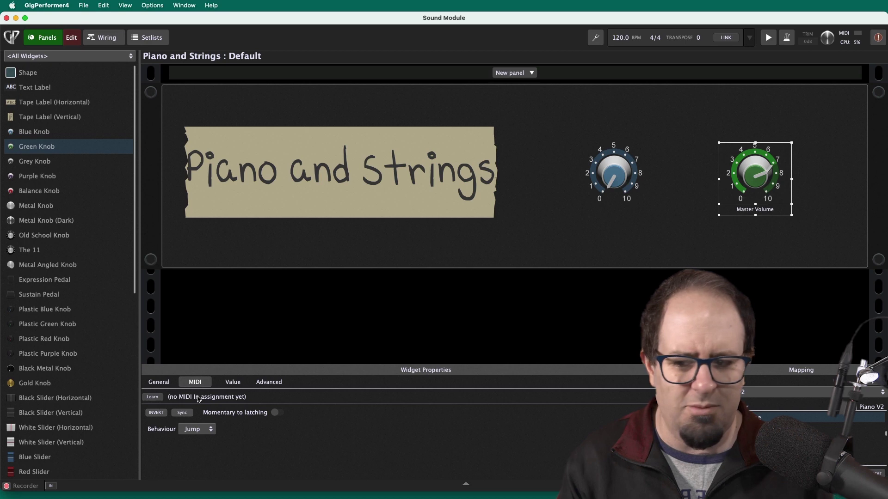
{"action": "left_click", "coordinate": [153, 397]}
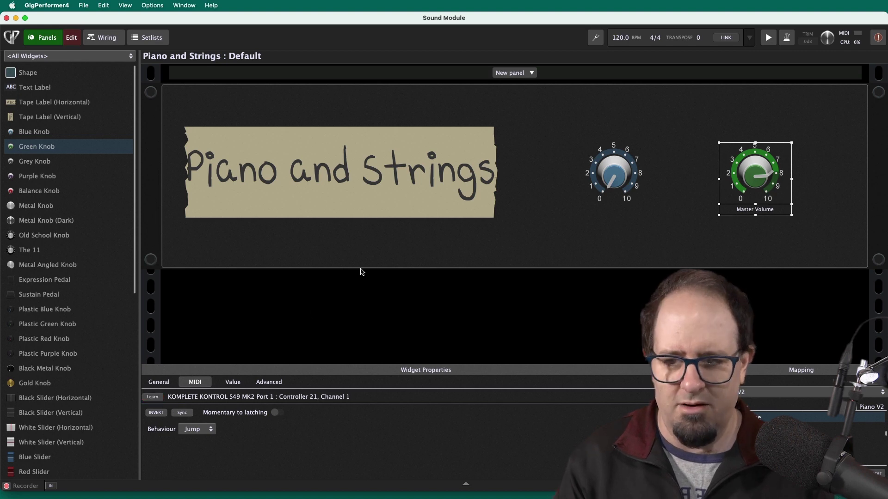
{"action": "left_click", "coordinate": [55, 43]}
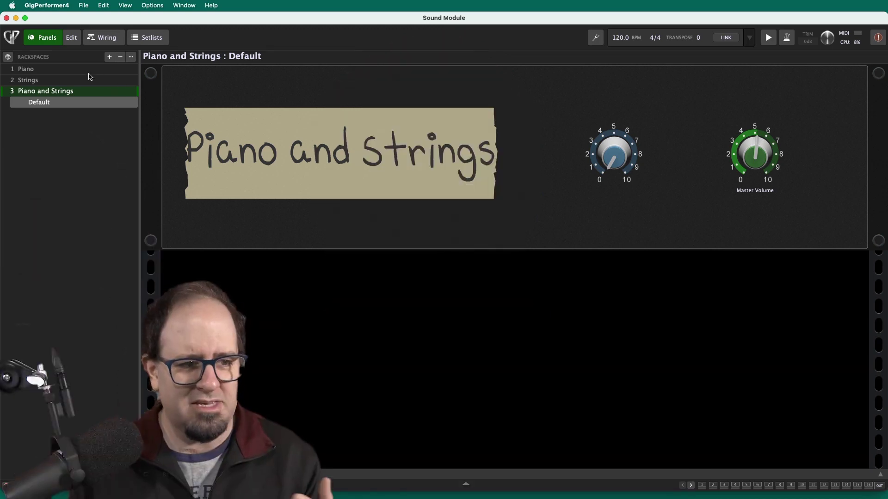
{"action": "left_click", "coordinate": [88, 73]}
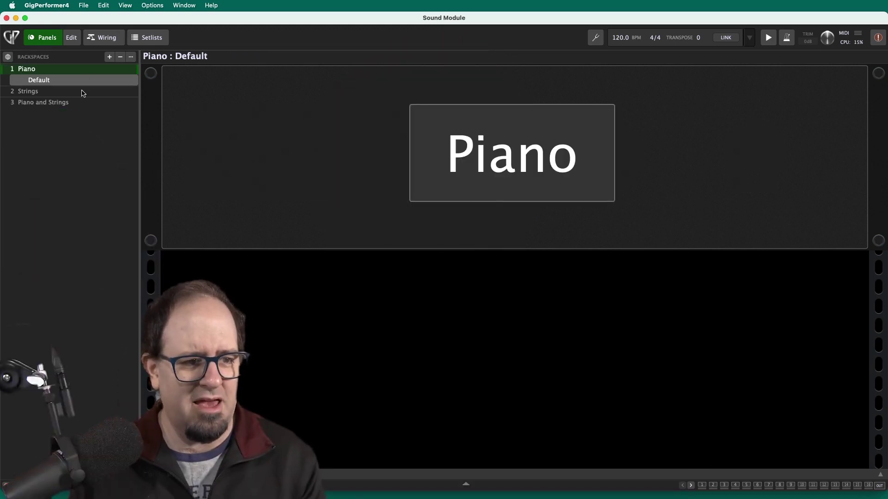
{"action": "left_click", "coordinate": [83, 92]}
{"action": "left_click", "coordinate": [80, 103]}
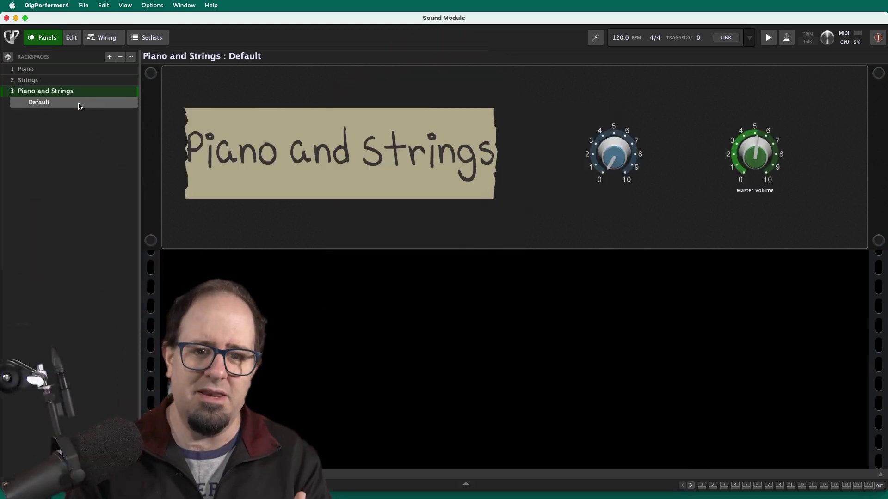